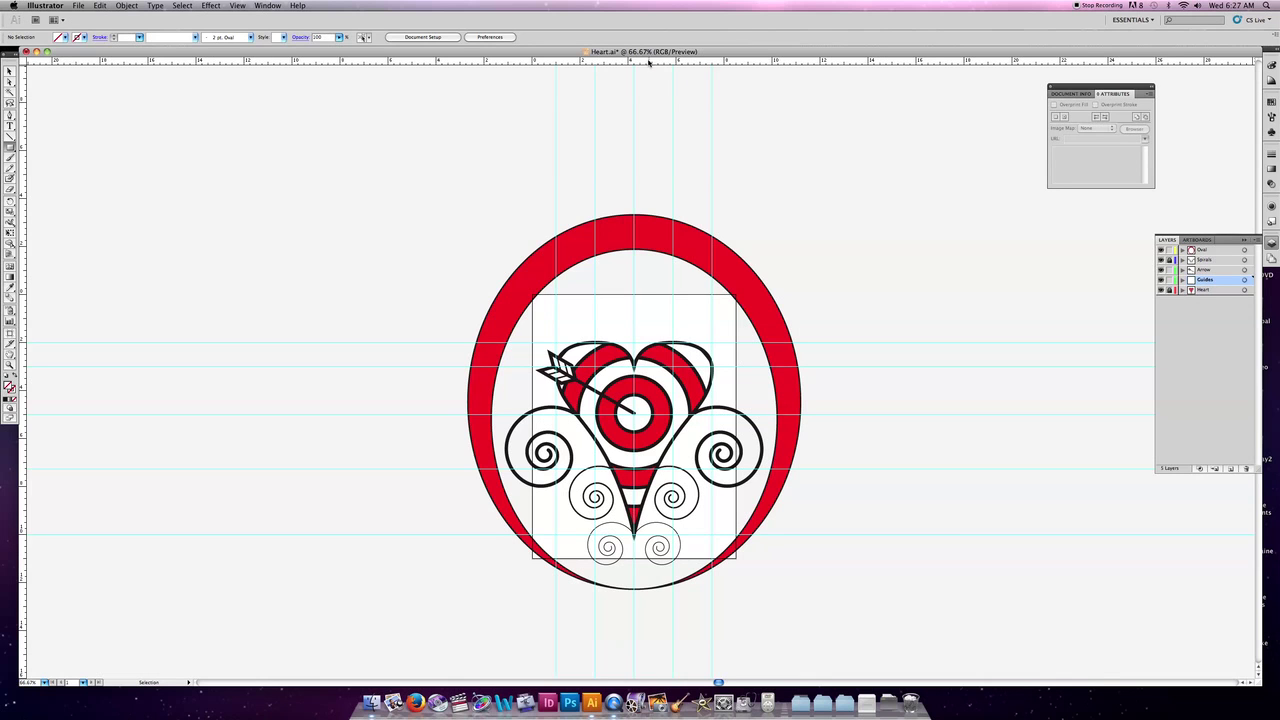
- Place a horizontal guide across the oval's upper band at about Y -2.54 in and add a layer named Star
drag(638, 62, 632, 233)
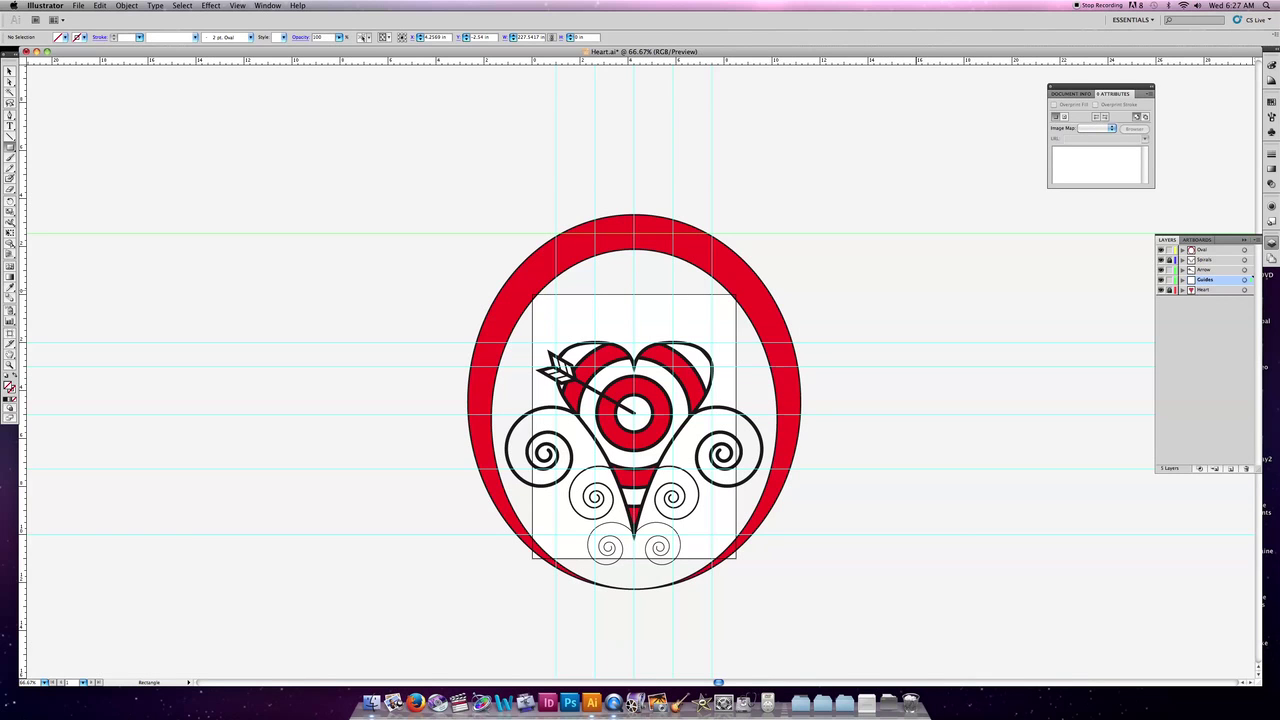
click(1230, 469)
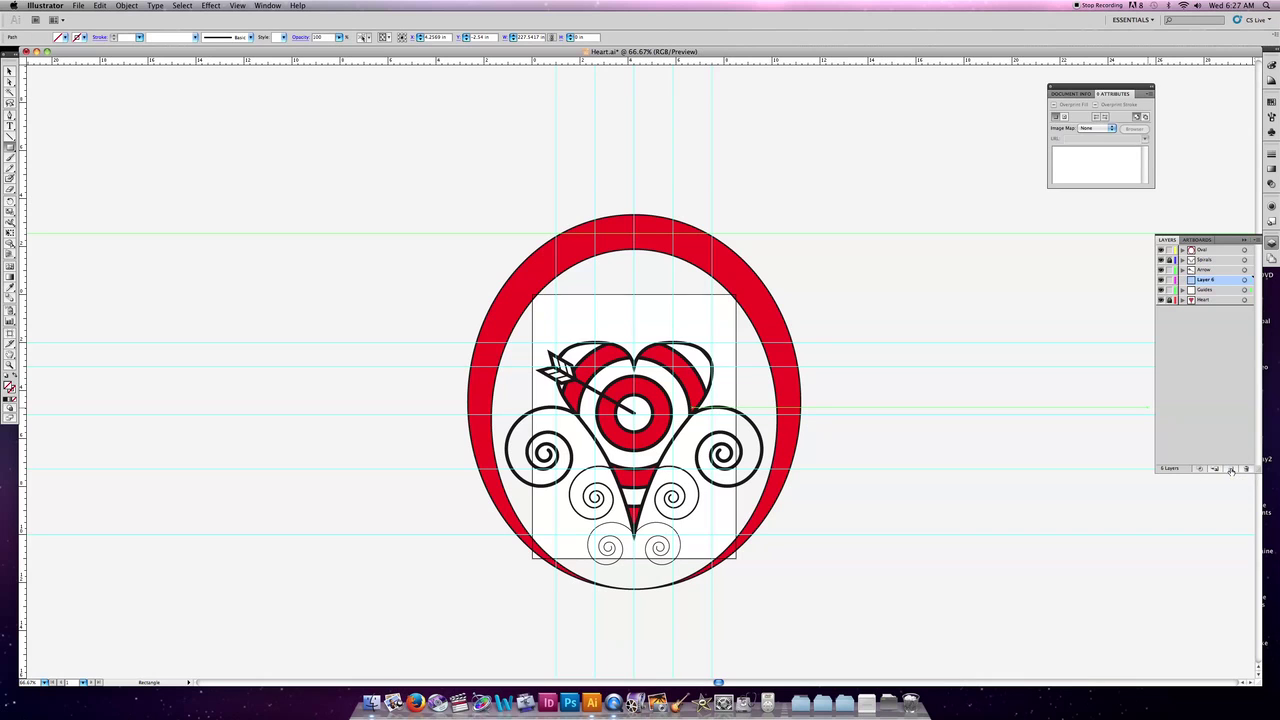
double_click(1208, 281)
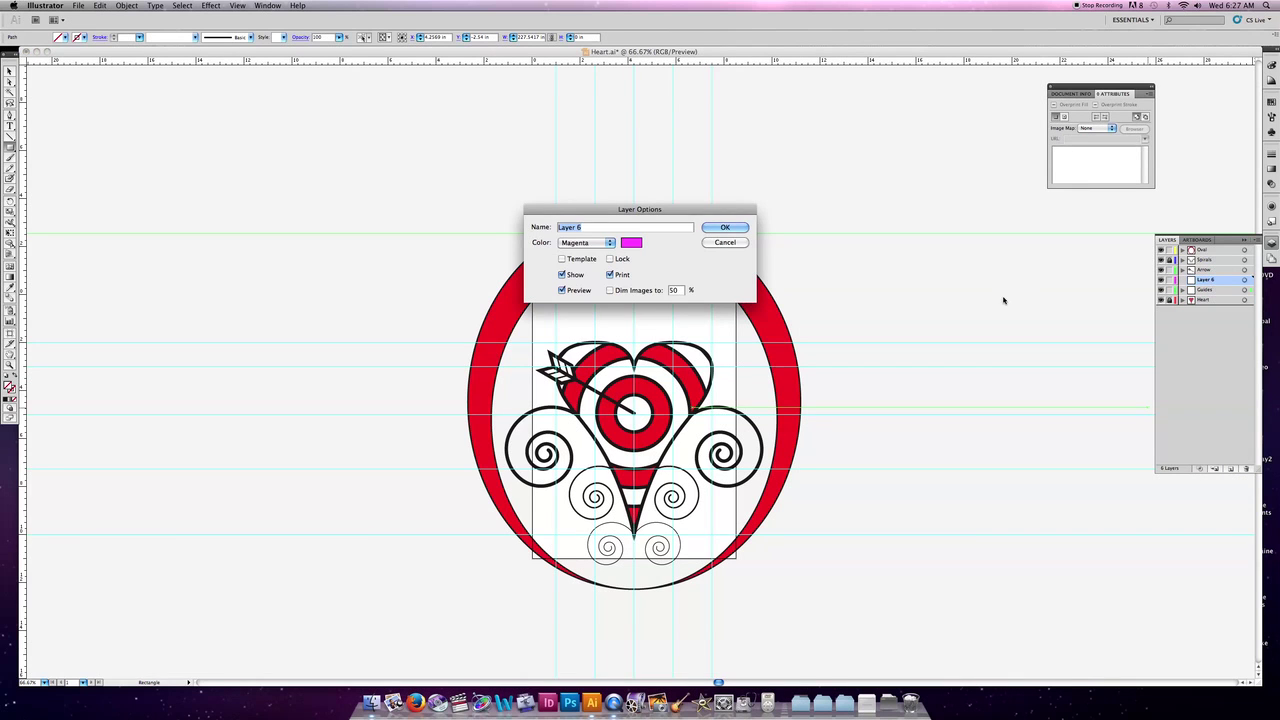
text(s)
key(BackSpace)
text(Sts)
key(BackSpace)
text(ar)
click(730, 227)
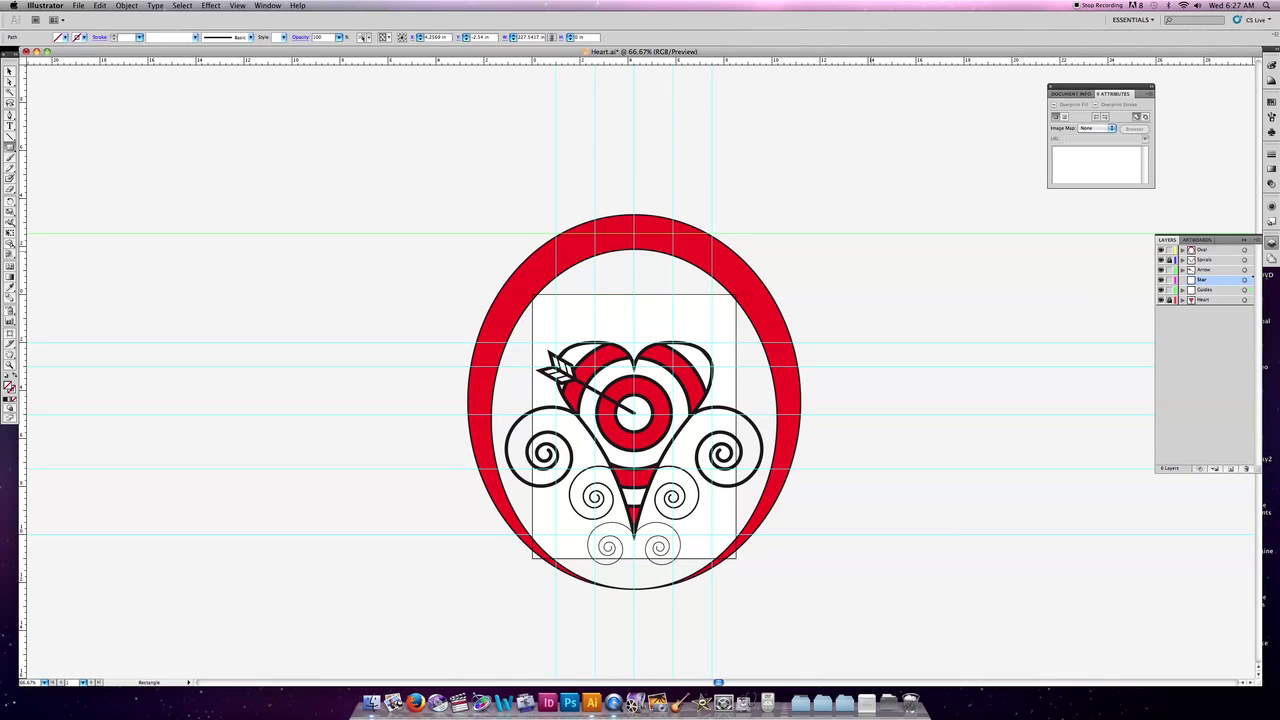
- Draw a narrow eight-pointed star about 7.34 in wide, centered where the new guide crosses the central vertical guide, with one point straight up
click(10, 150)
drag(10, 150, 47, 191)
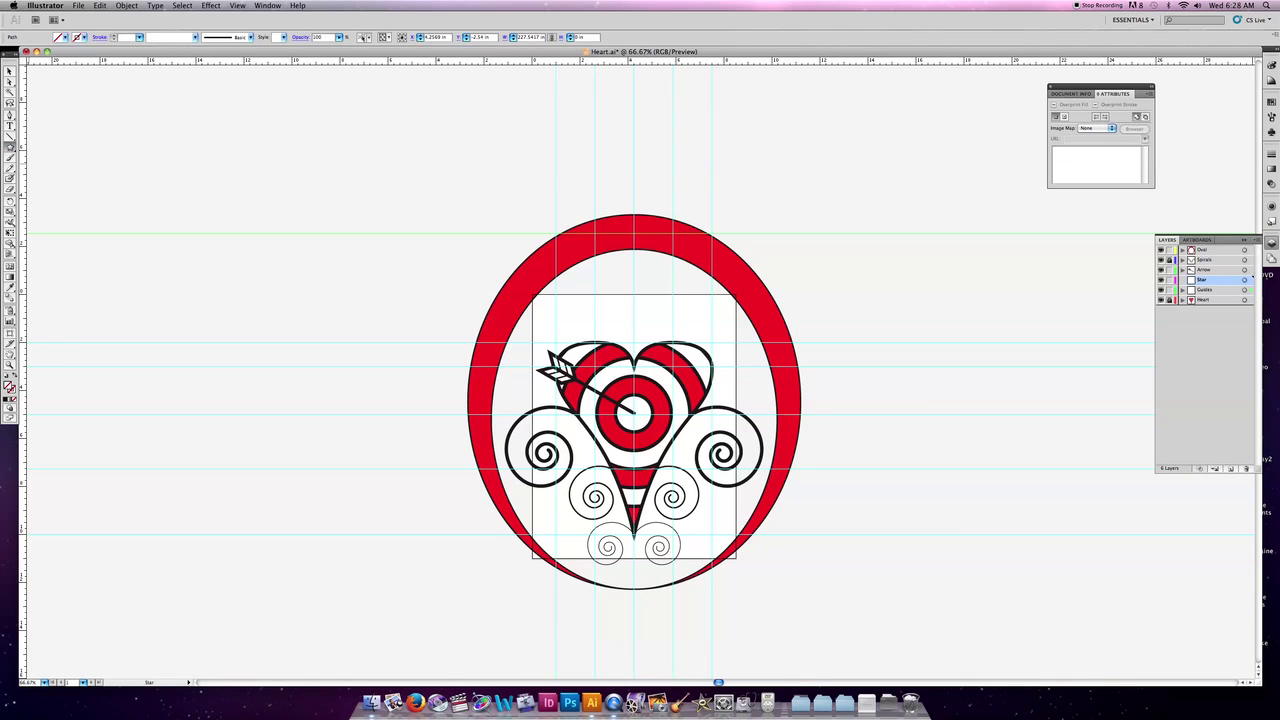
click(10, 148)
drag(10, 148, 35, 190)
drag(634, 231, 657, 163)
key(Down)
key(Down)
key(Down)
key(Up)
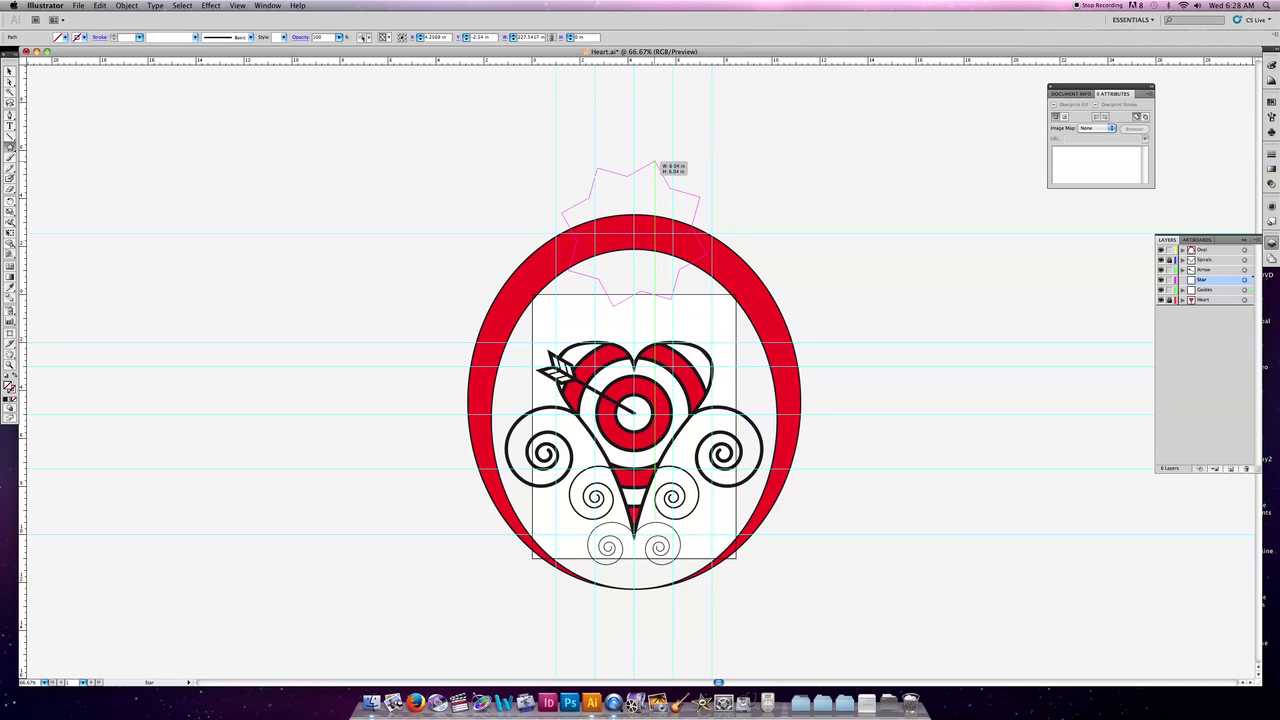
key(alt)
drag(657, 163, 634, 147)
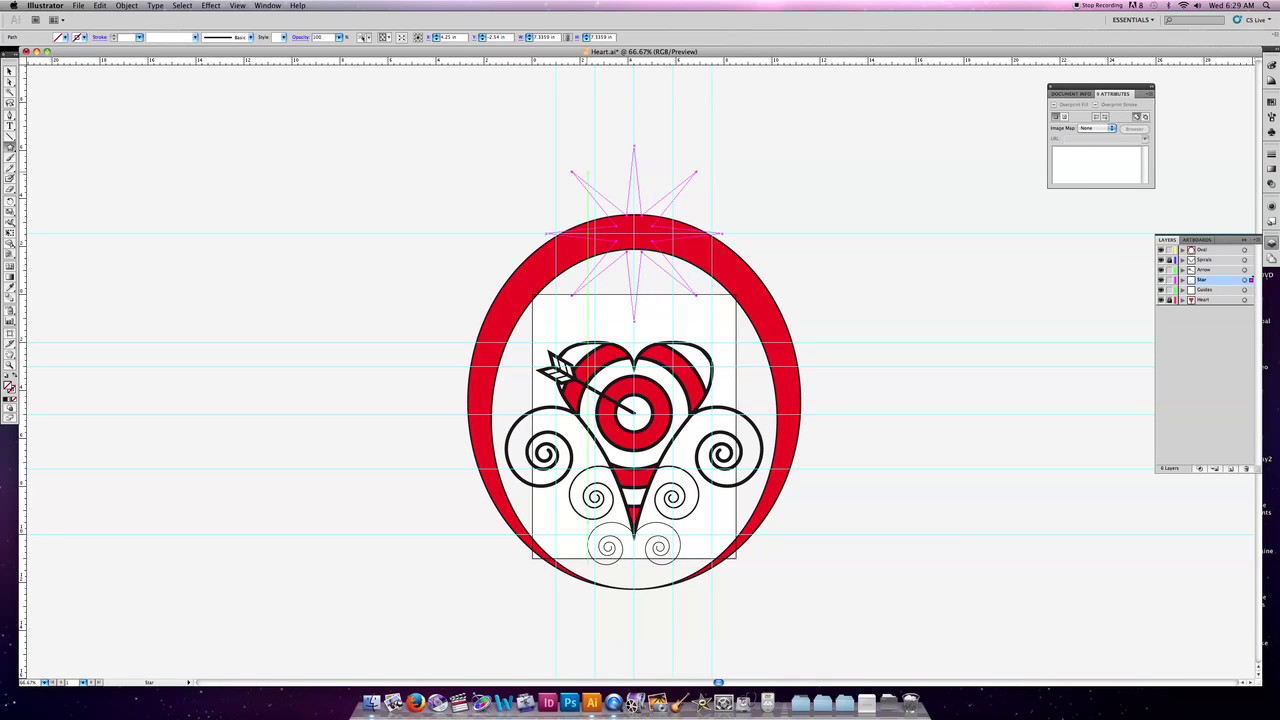
- Give the star a black 10 pt stroke
click(10, 72)
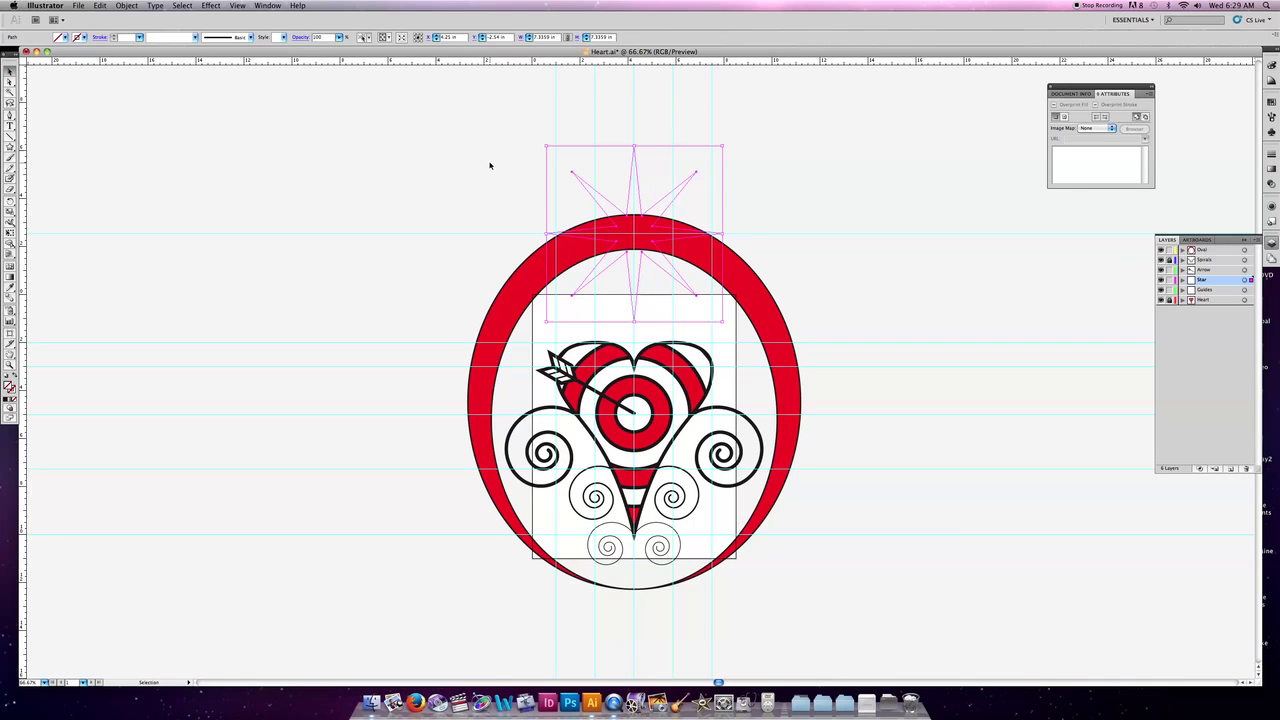
click(520, 164)
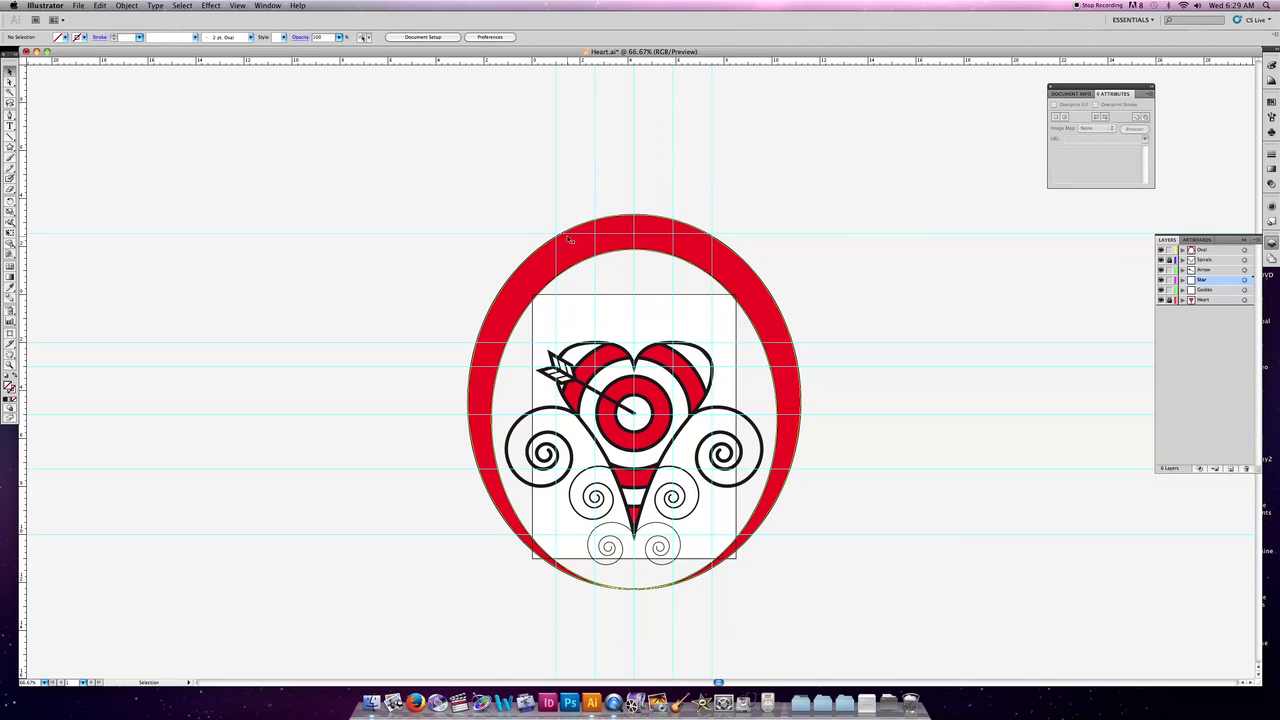
click(609, 202)
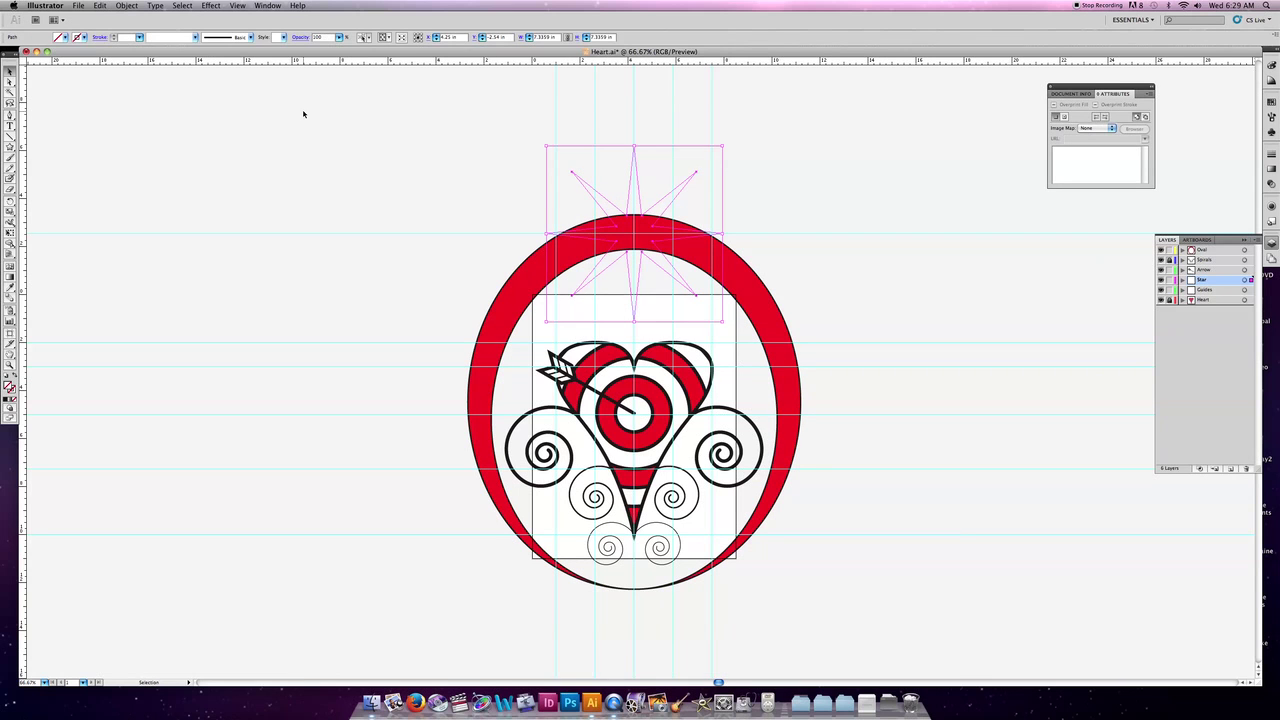
click(84, 39)
click(23, 47)
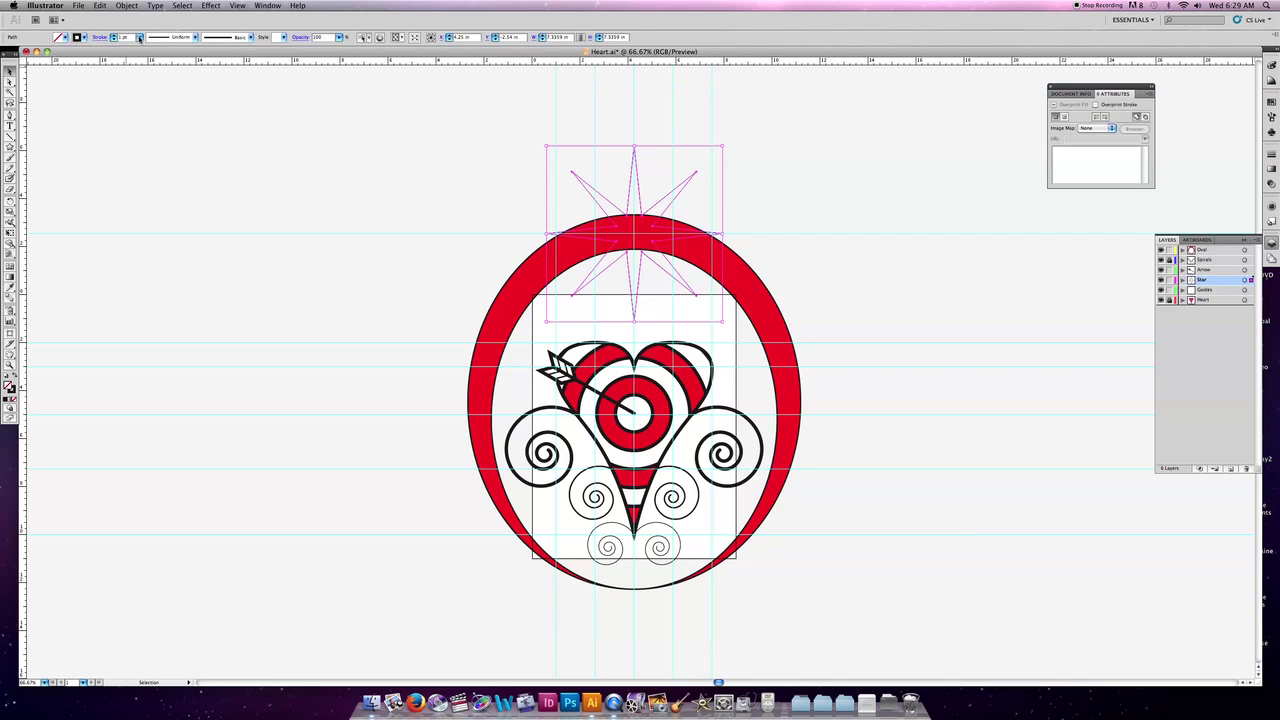
click(140, 37)
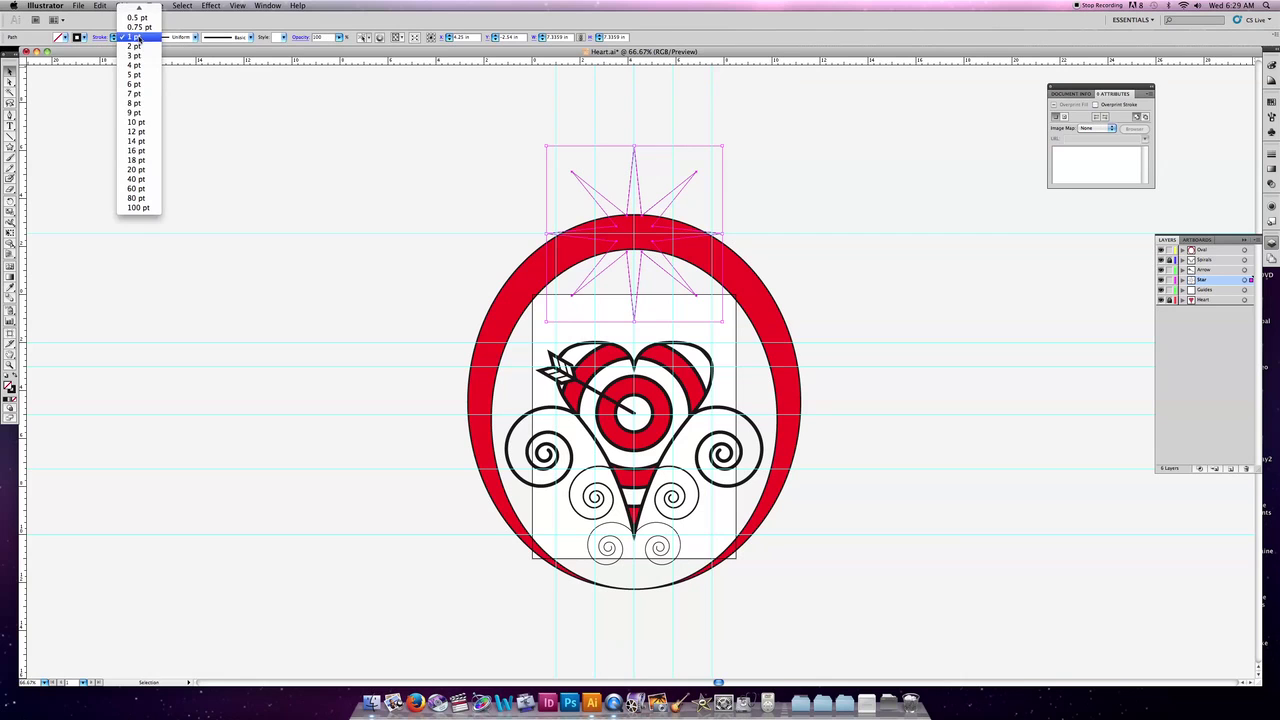
click(148, 122)
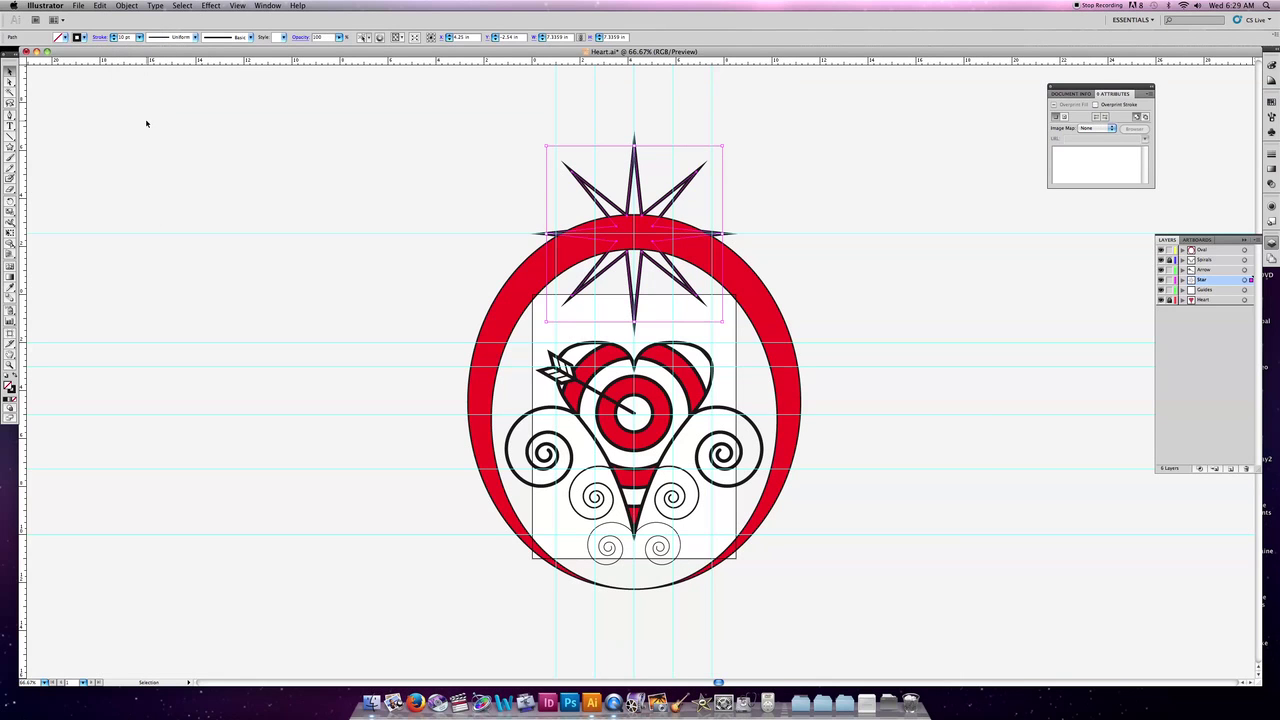
- Fill the star with white and move the Star layer above the Oval layer
click(64, 37)
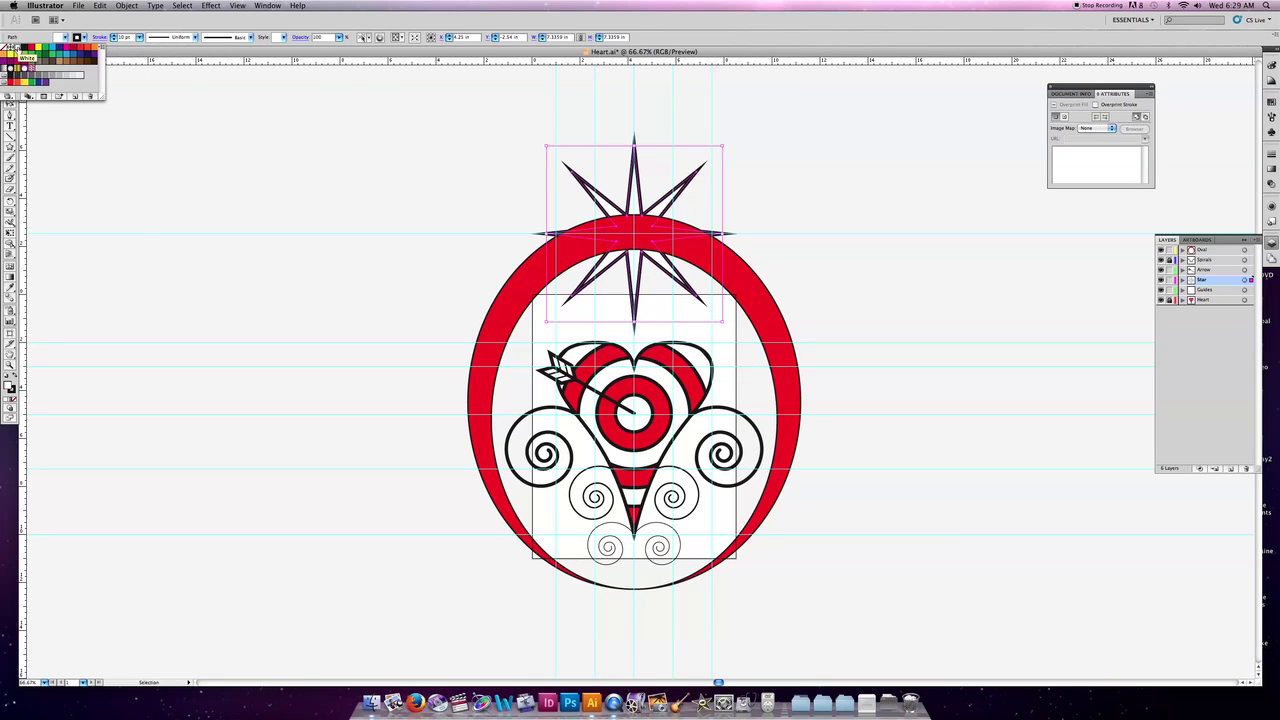
click(271, 97)
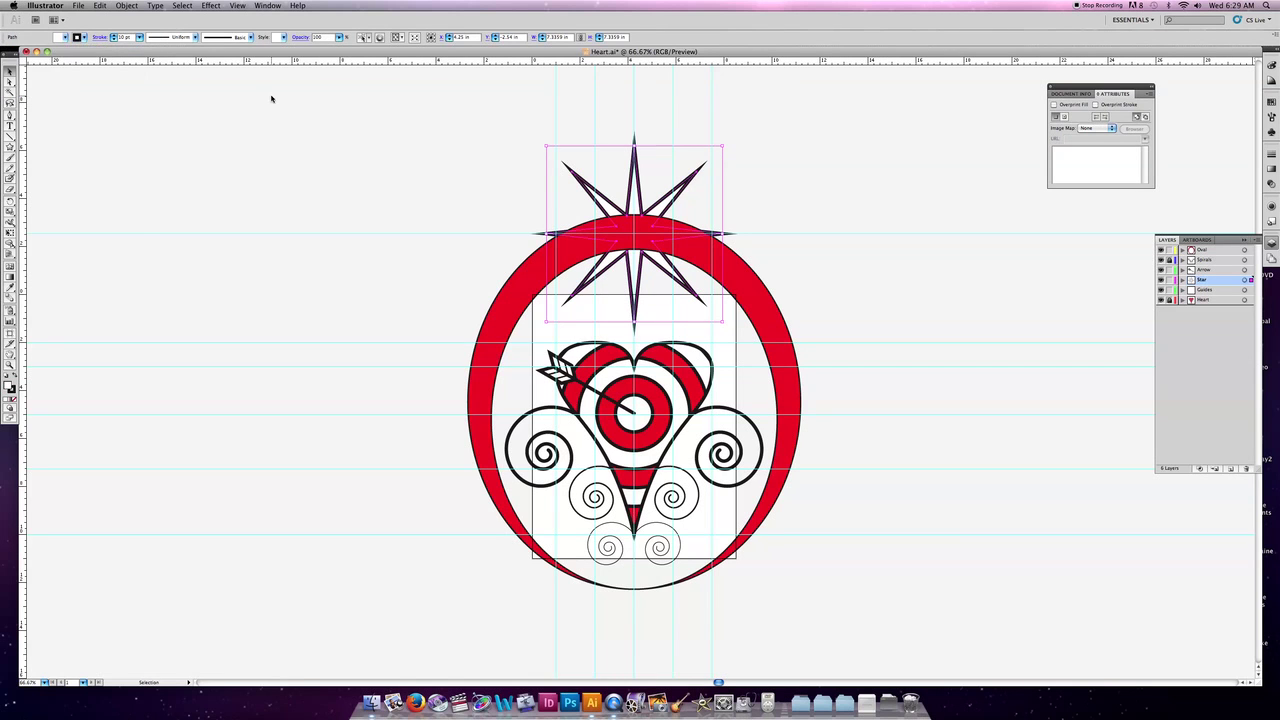
click(395, 105)
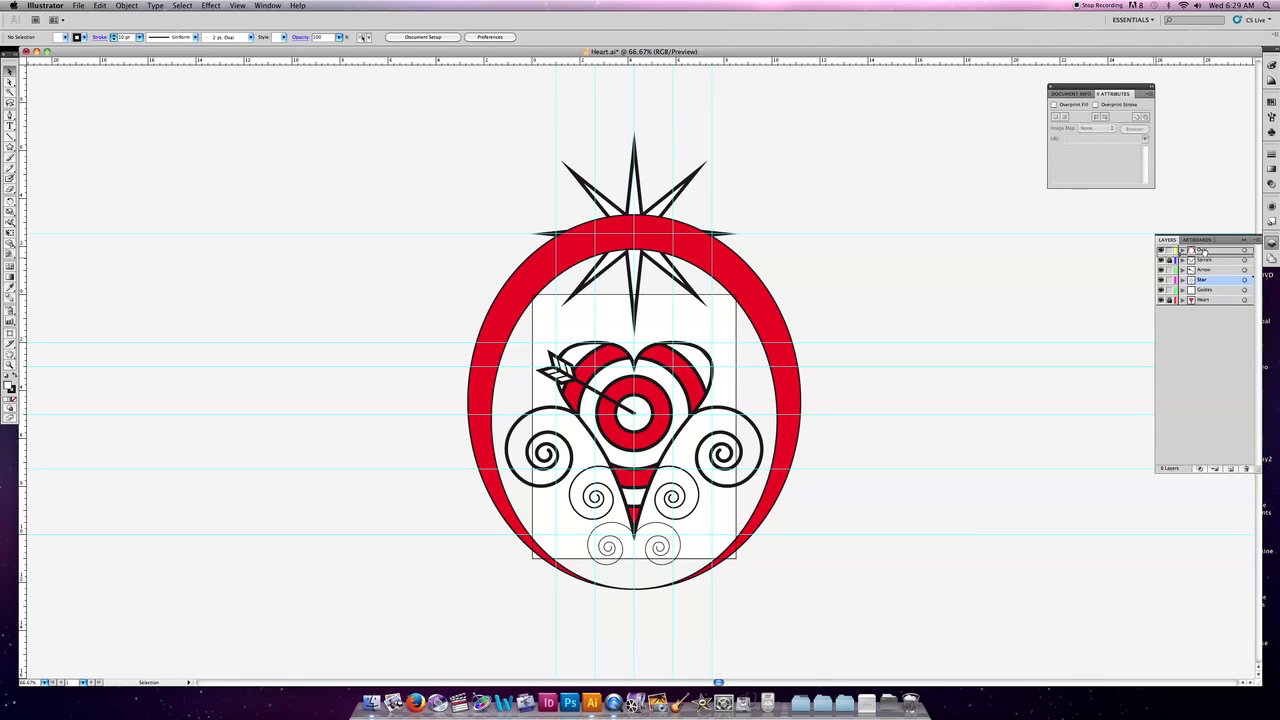
drag(1204, 249, 1207, 250)
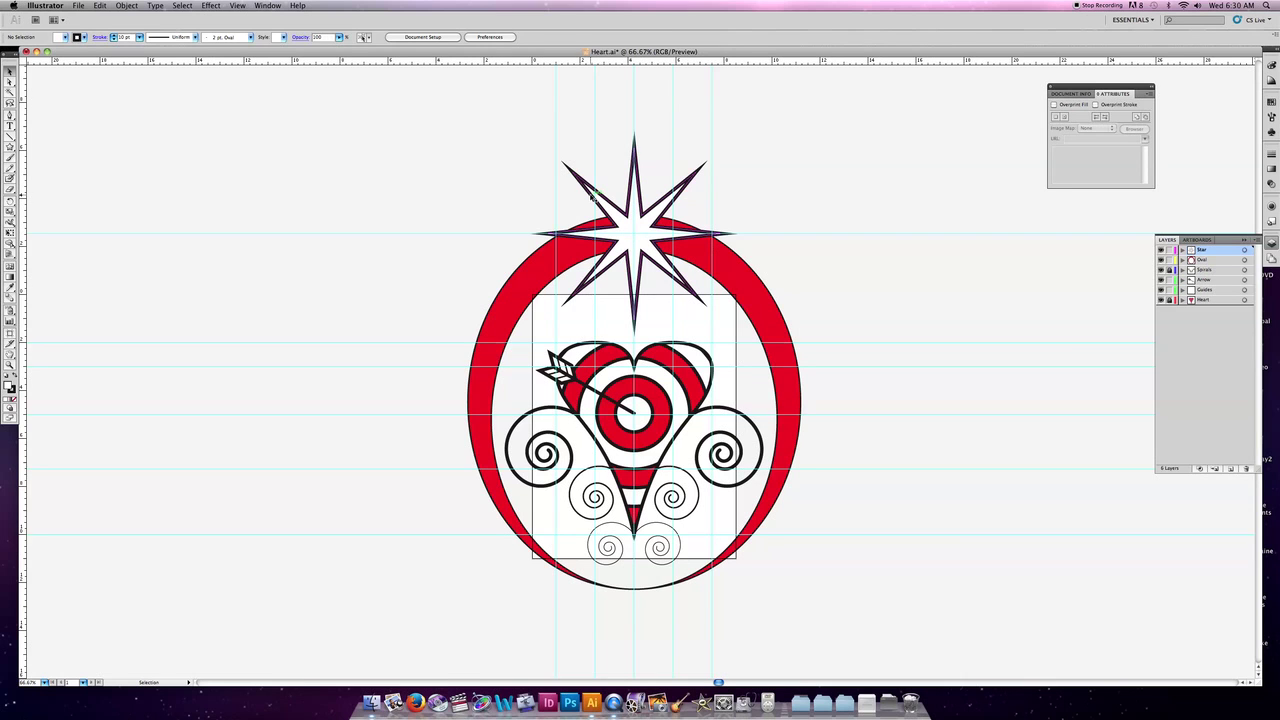
- Scale a proportional copy of the star inside the original, about 2.62 in wide
click(593, 195)
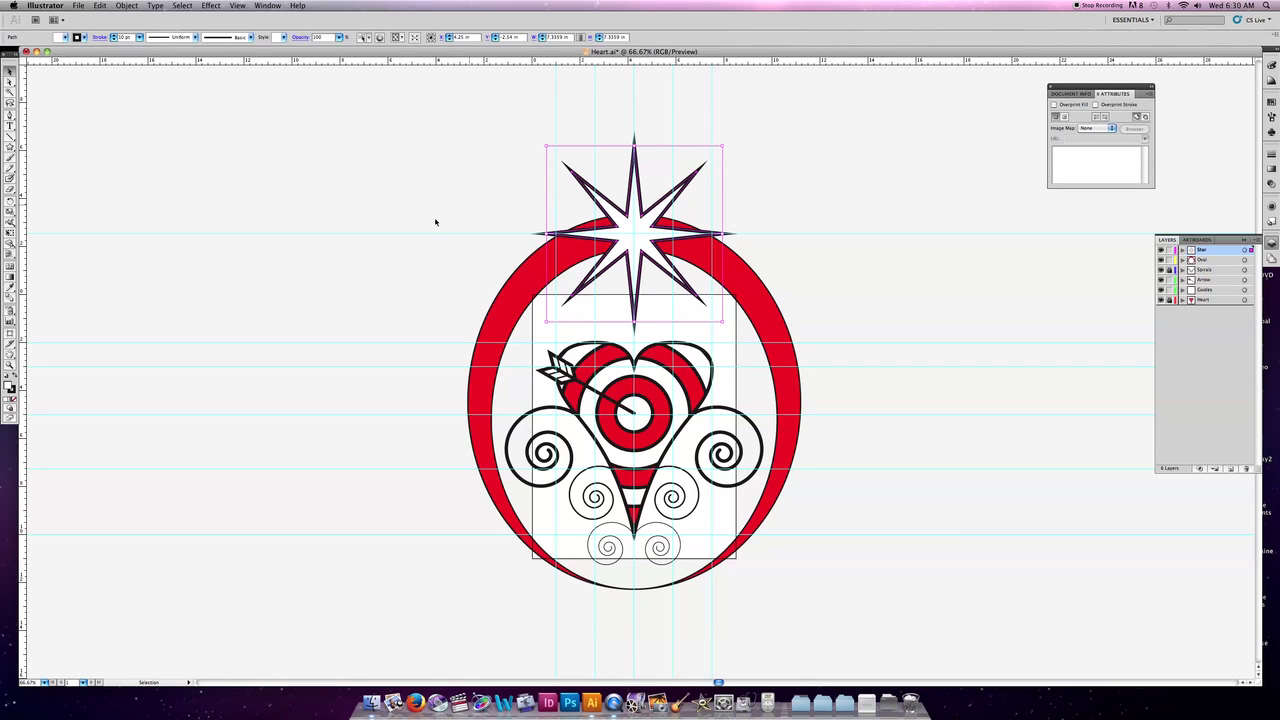
click(10, 213)
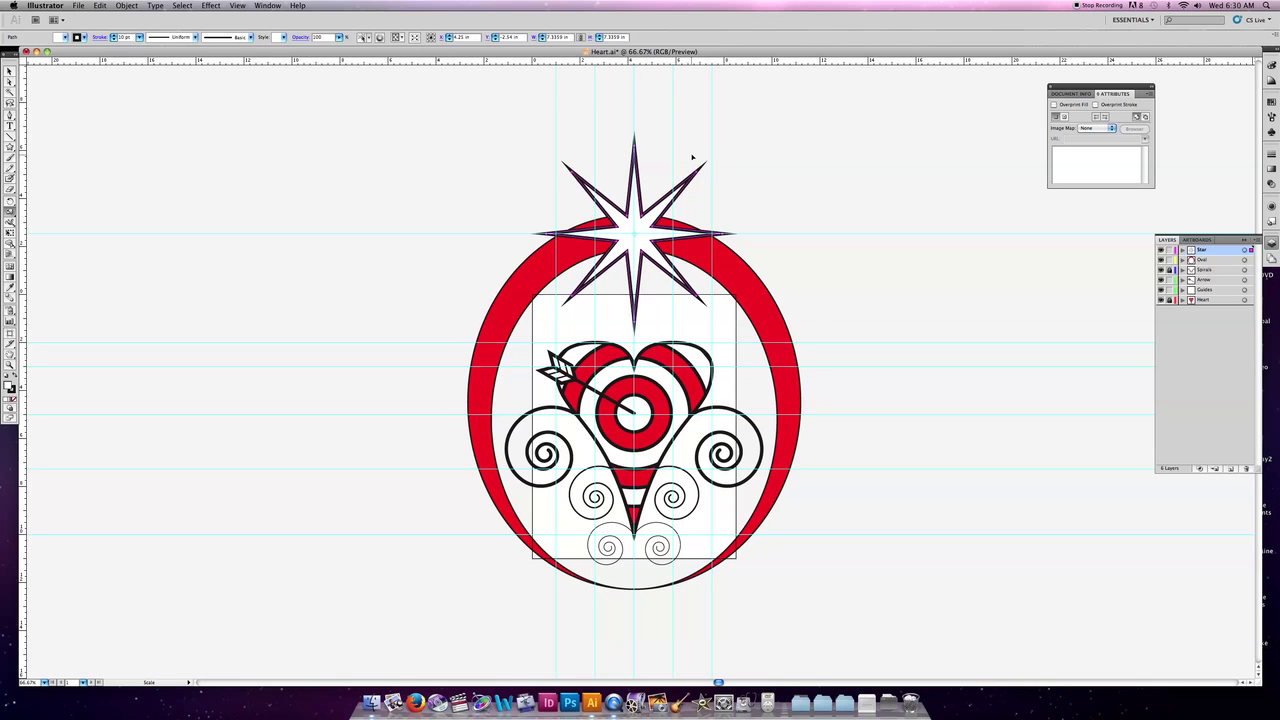
drag(692, 164, 655, 207)
drag(656, 207, 658, 203)
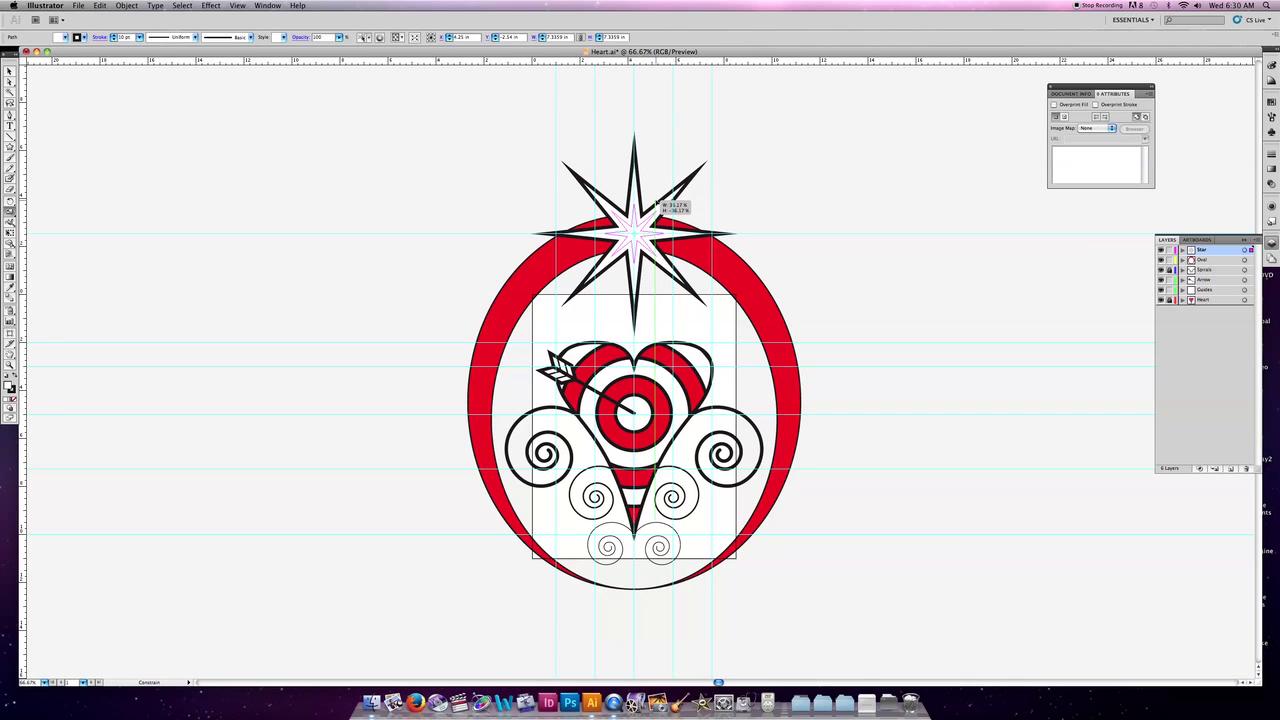
key(alt)
key(shift)
drag(657, 203, 660, 204)
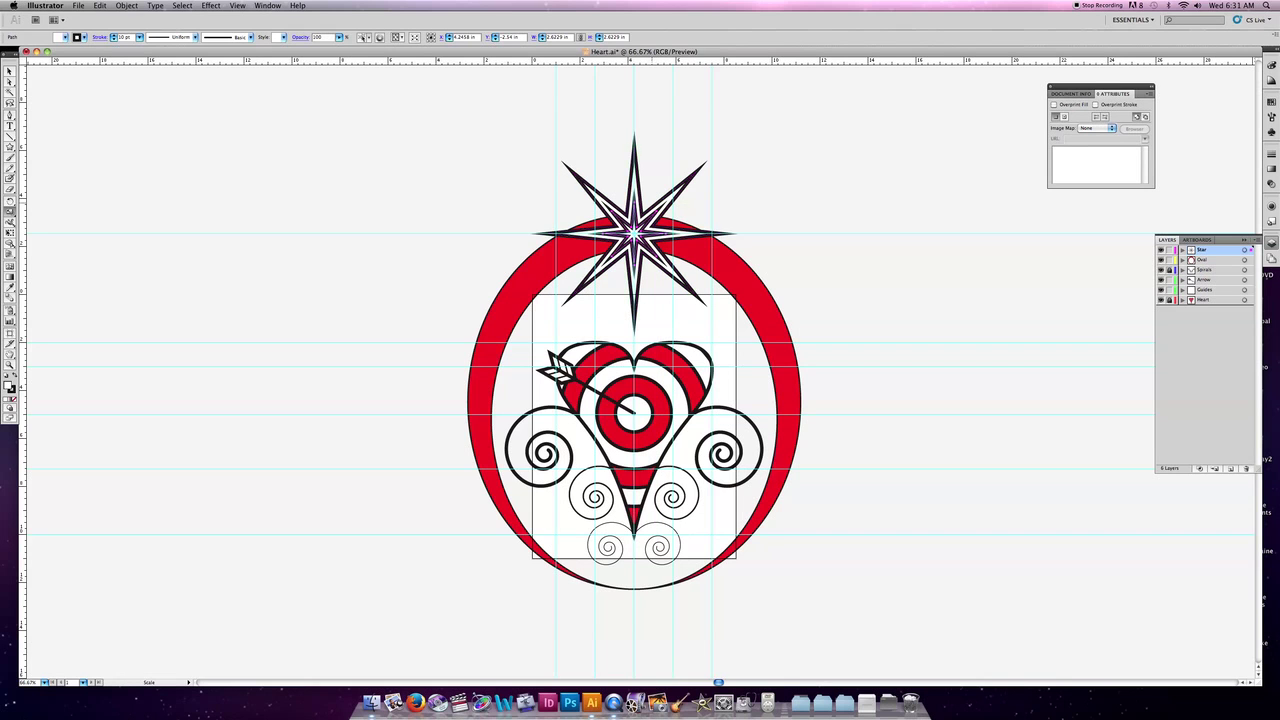
- Give the small inner star a black fill and a red stroke
click(636, 230)
key(v)
click(66, 37)
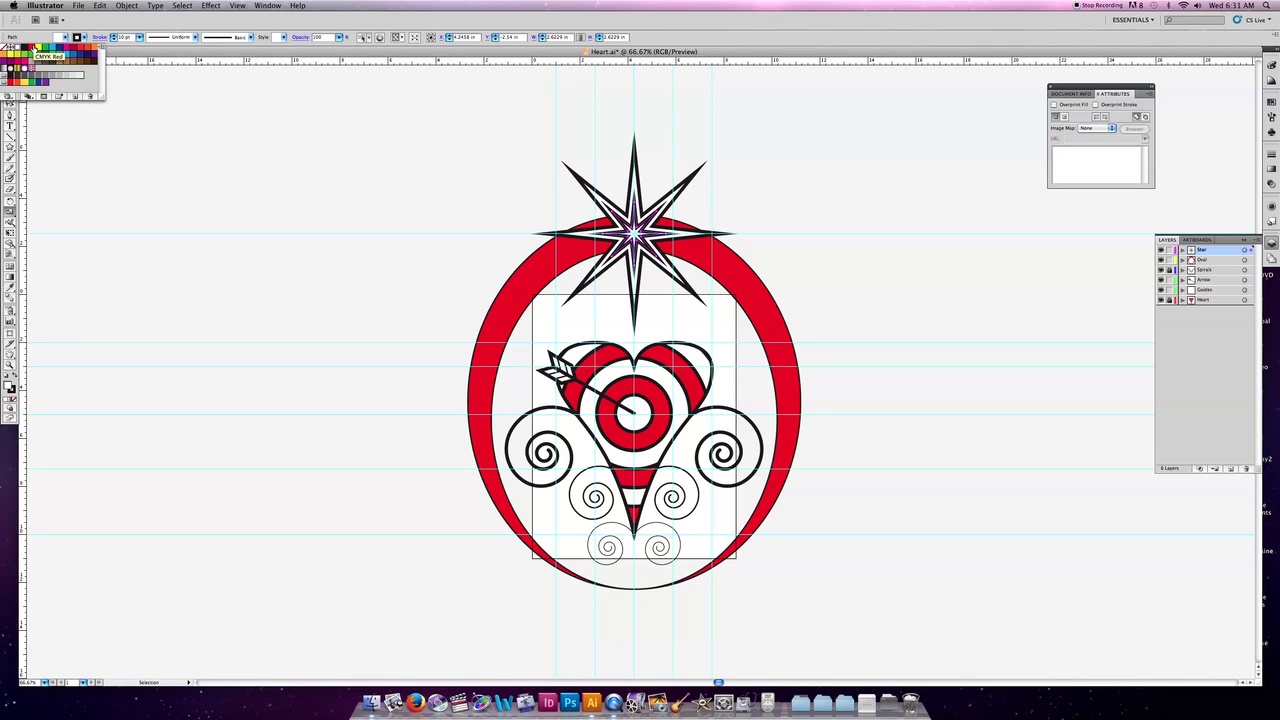
click(24, 47)
click(29, 47)
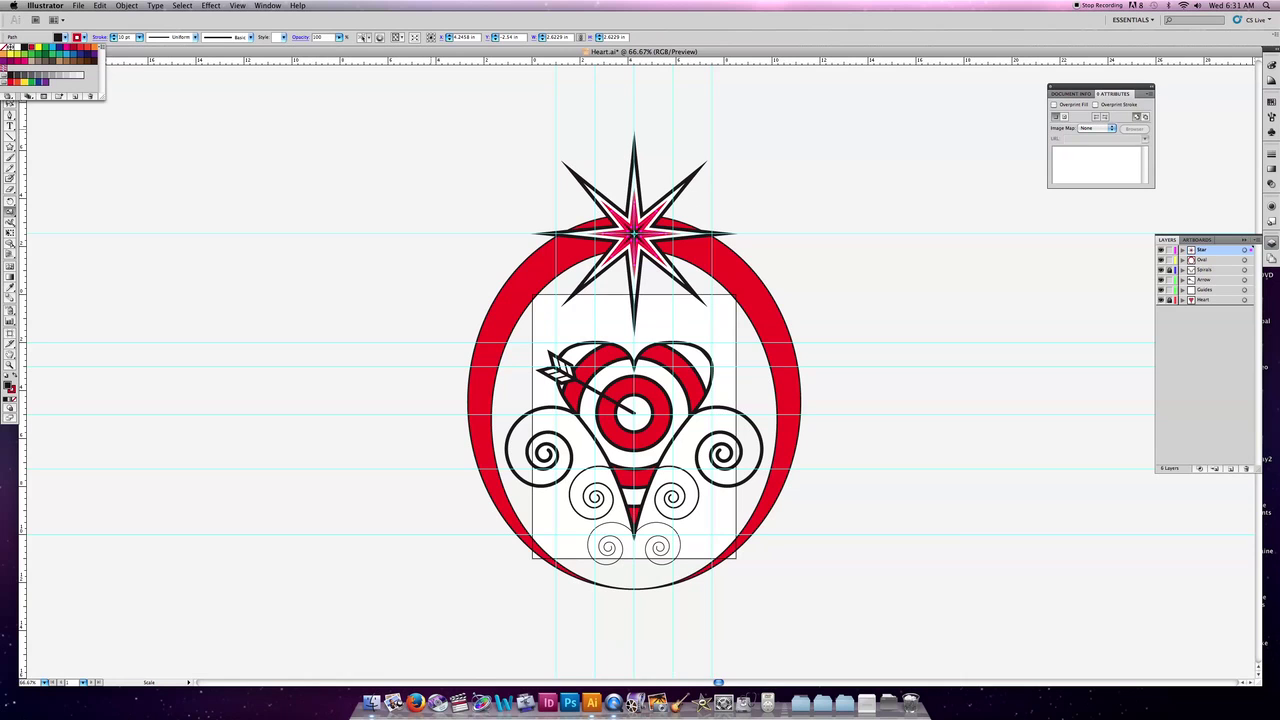
click(484, 161)
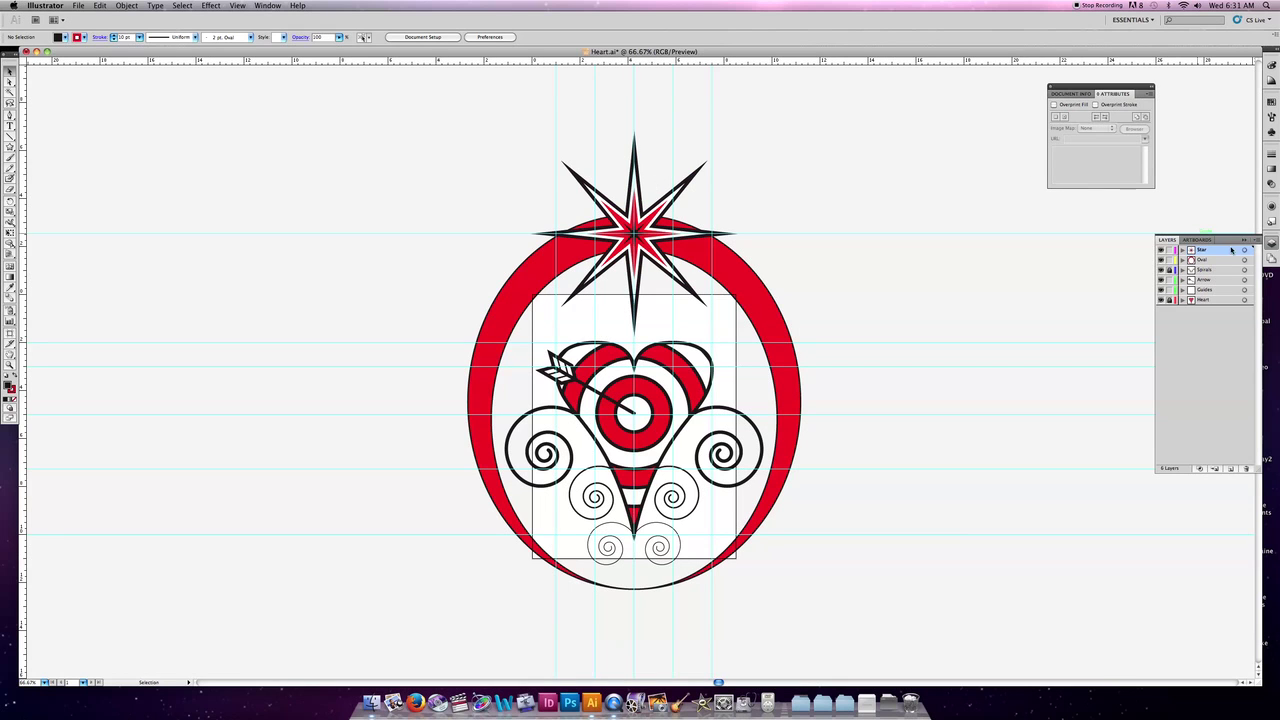
- Expand the Star layer, target both star paths and align them by their horizontal centers
click(1182, 250)
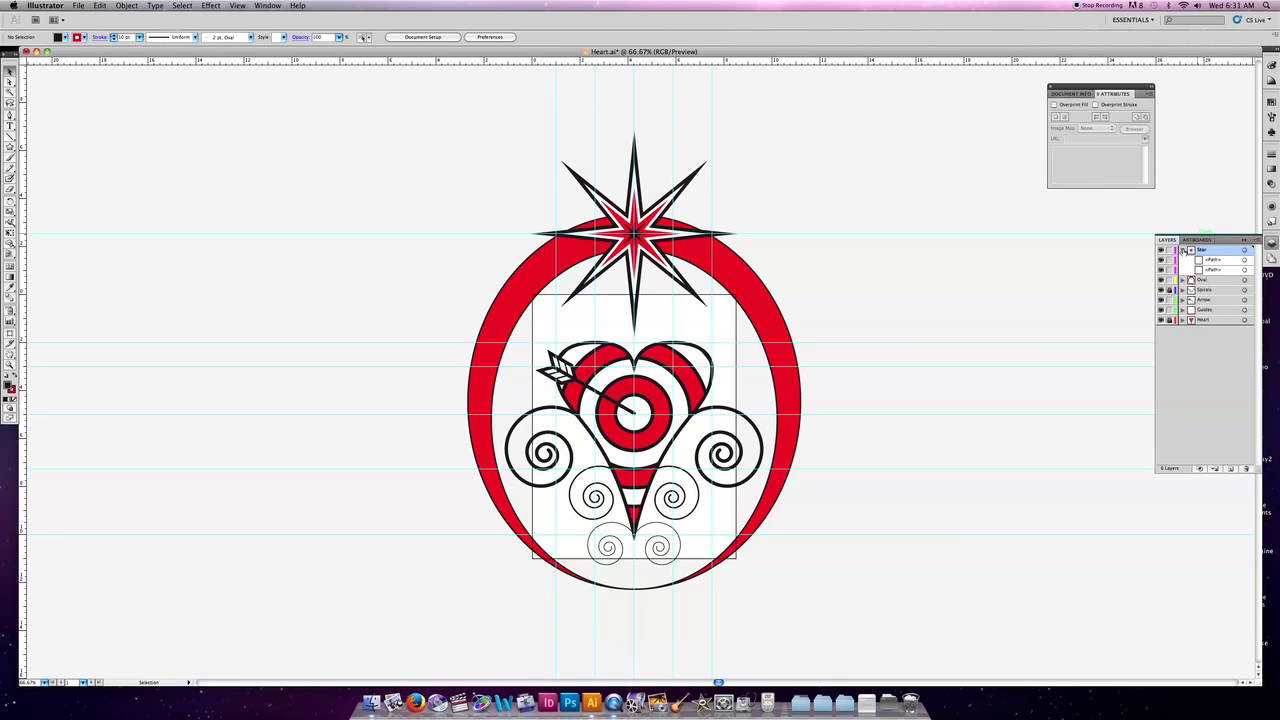
click(1244, 250)
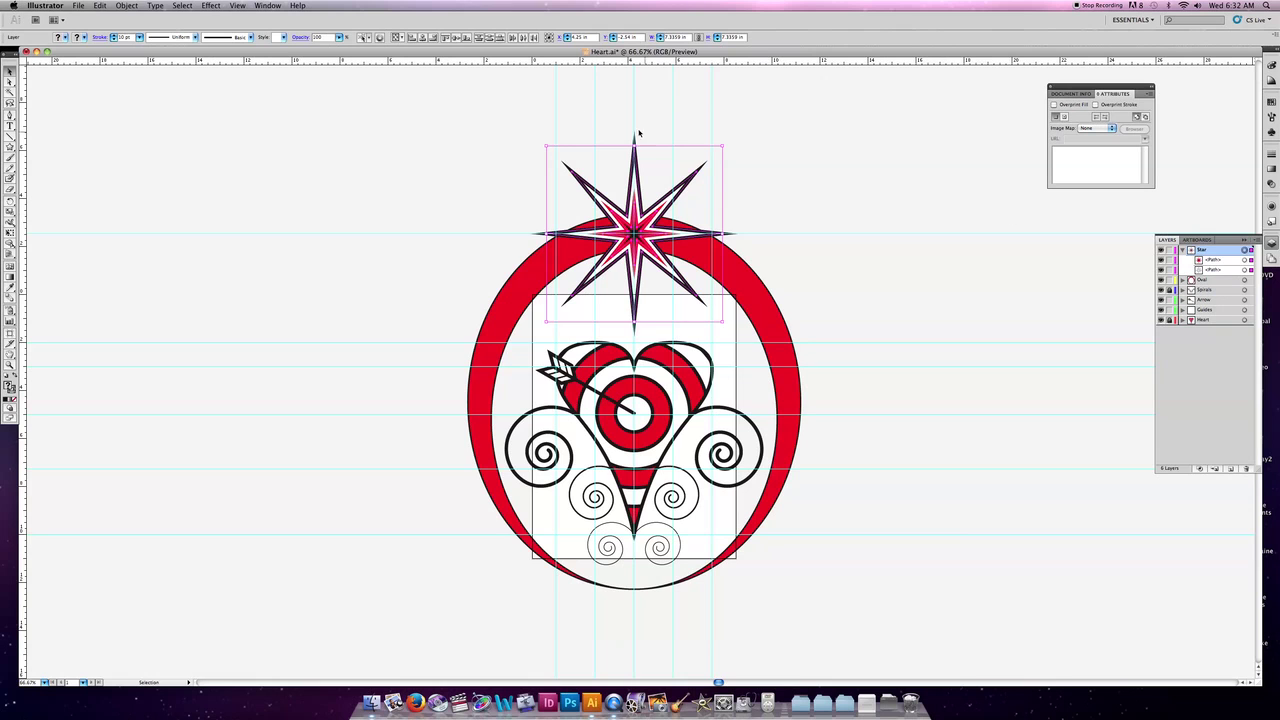
click(424, 38)
click(791, 201)
- Move the small red star sideways off the large star's center
key(a)
key(super+1)
scroll(643, 222, up, 5)
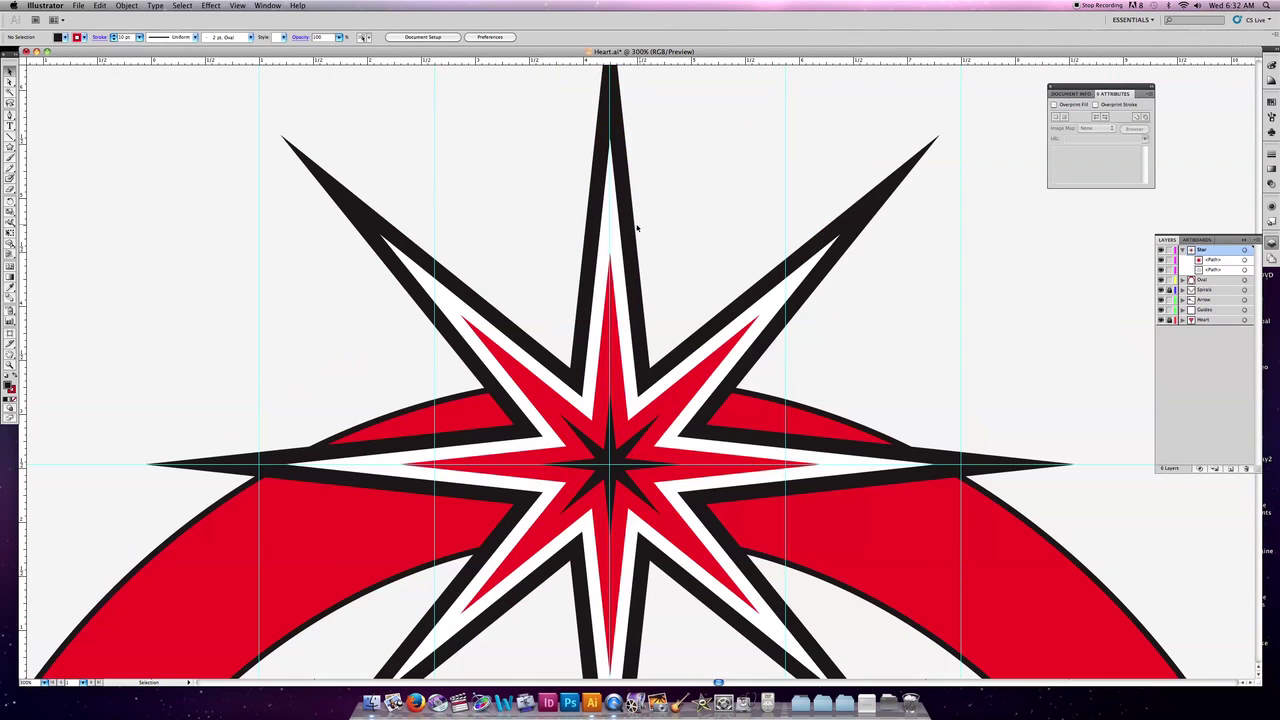
scroll(630, 280, down, 1)
drag(622, 386, 684, 388)
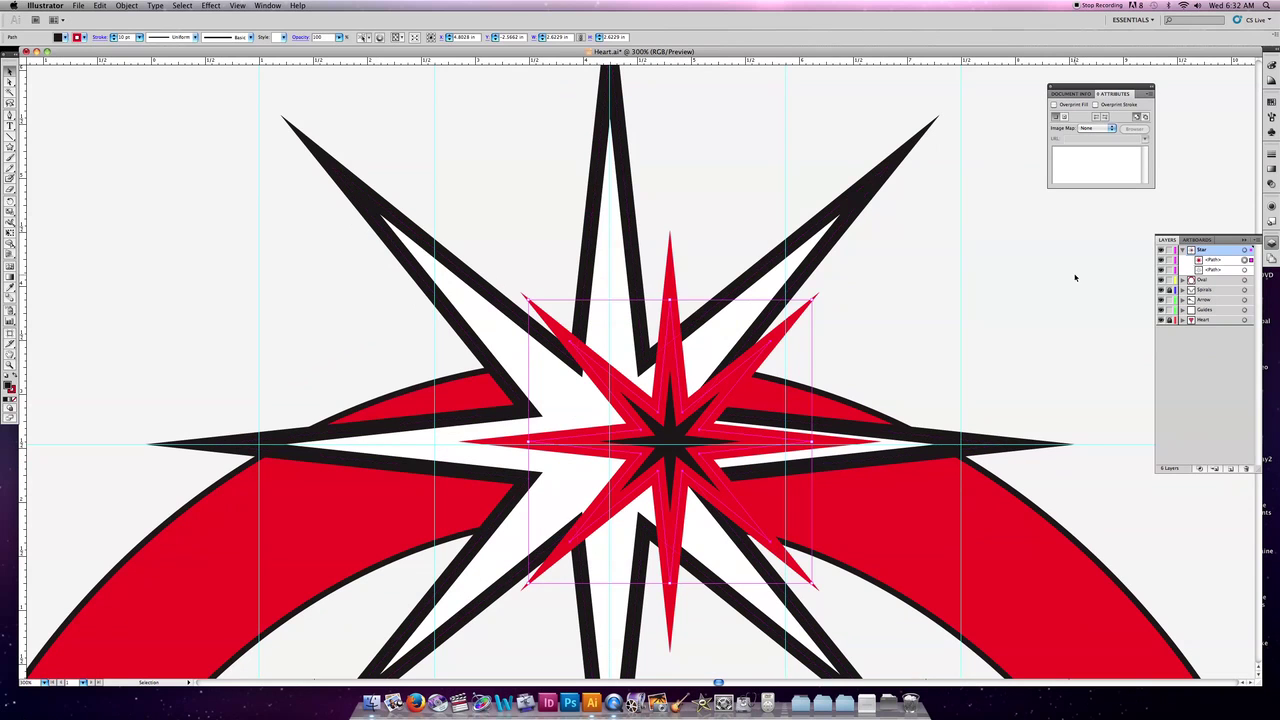
- Align both stars in the Star layer by their horizontal and vertical centers
click(1244, 249)
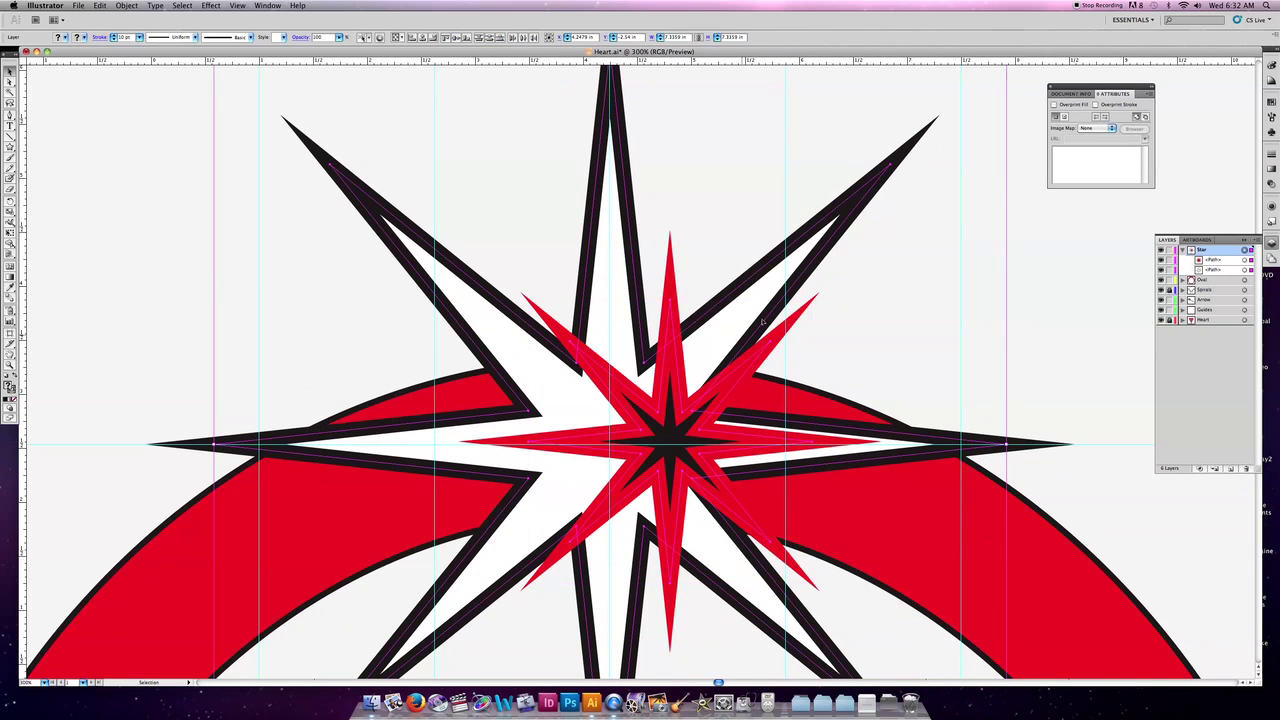
click(422, 37)
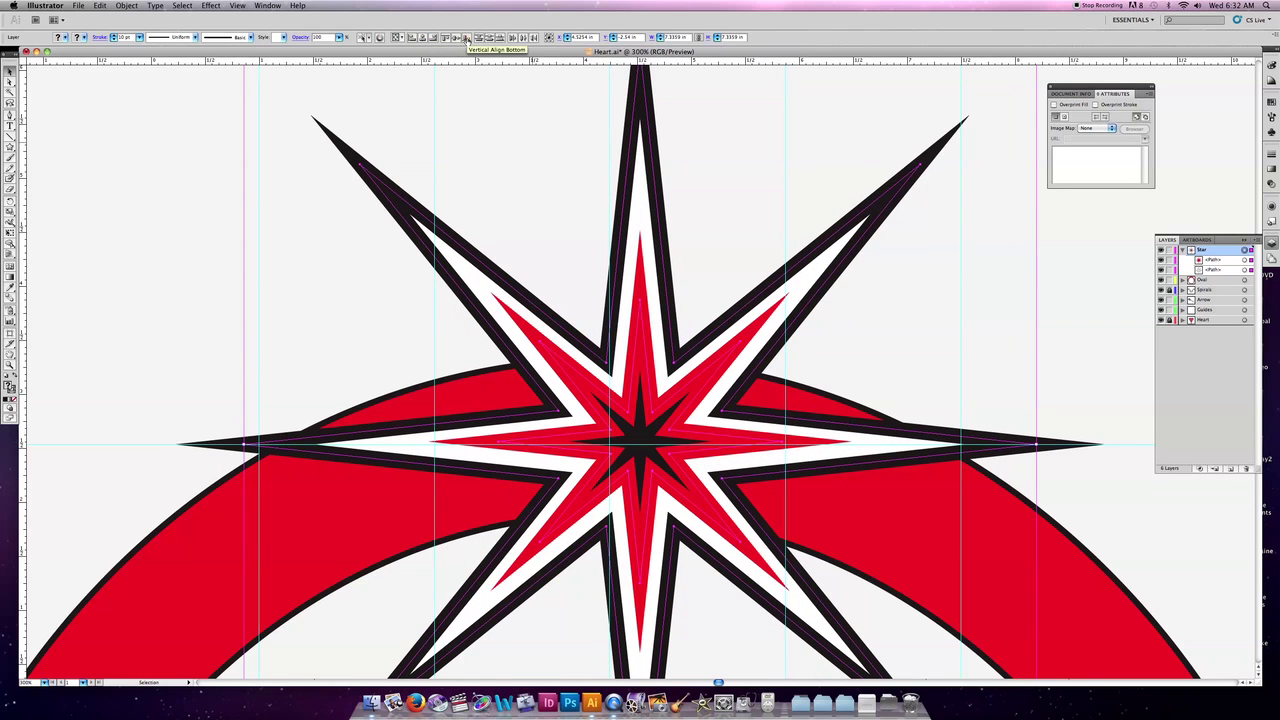
click(455, 37)
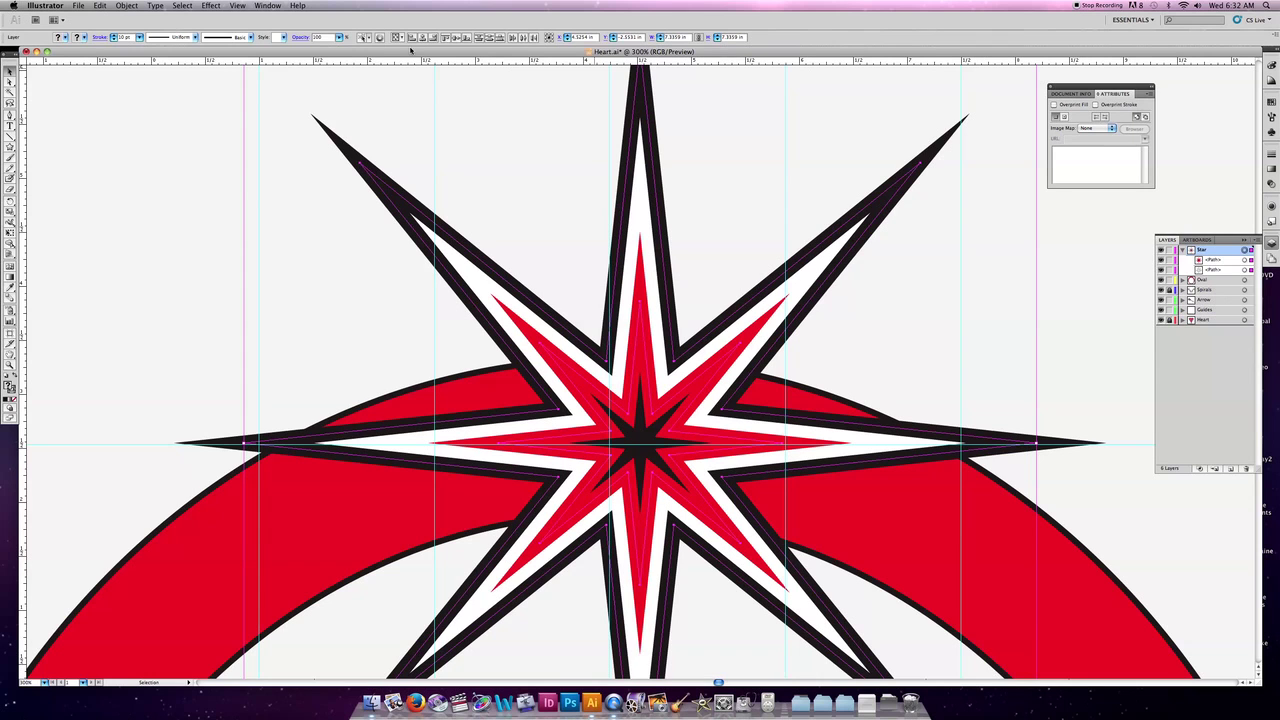
- Show the center points of both stars and collapse the Attributes panel
click(267, 6)
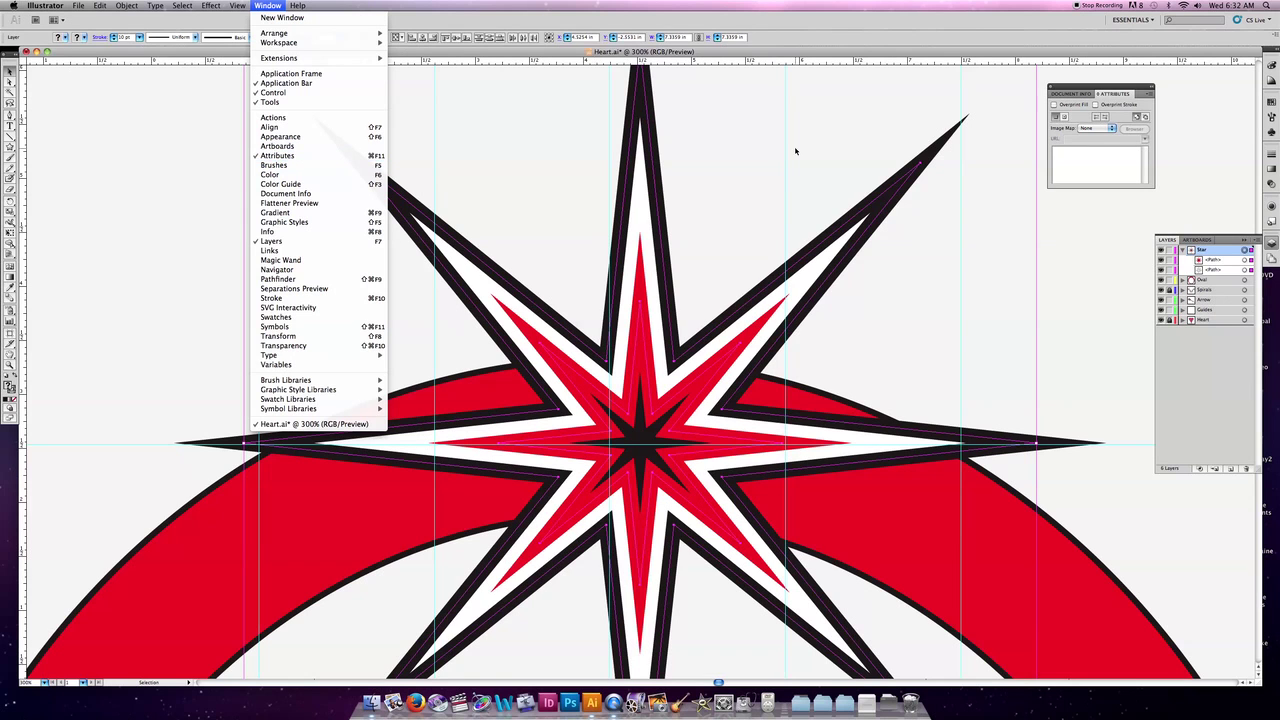
click(1066, 118)
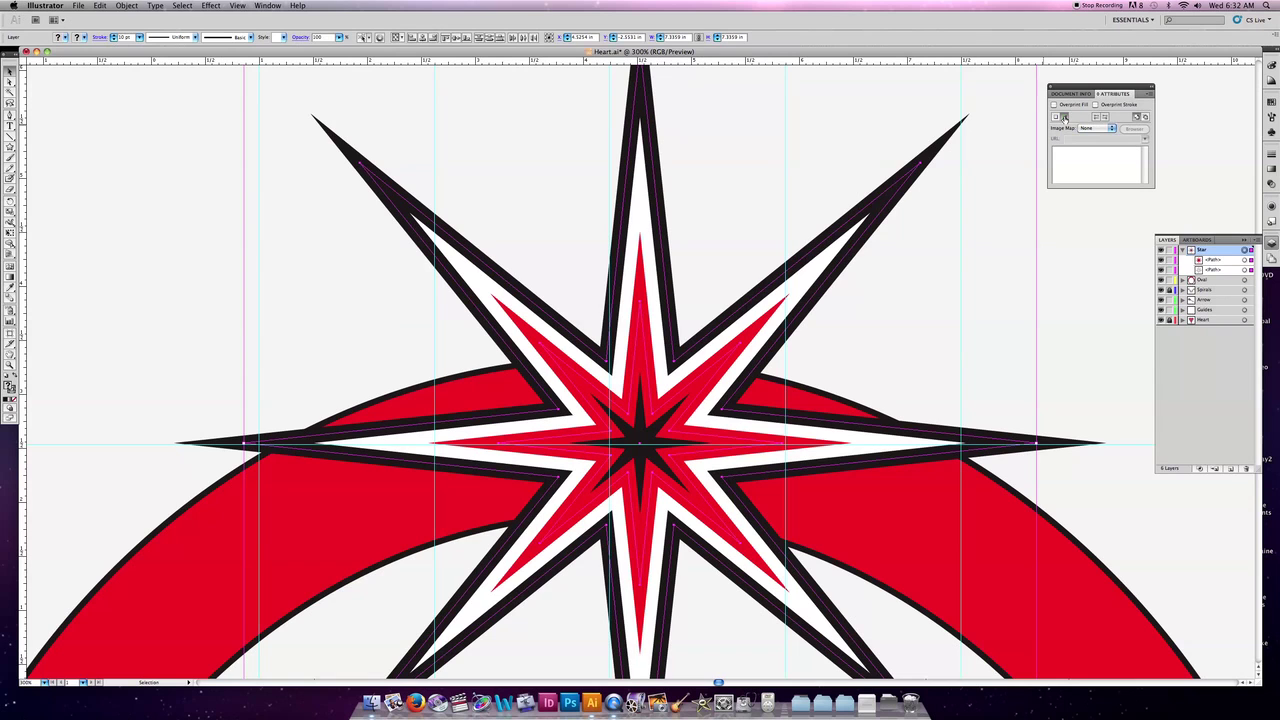
click(1064, 117)
click(1099, 95)
click(1099, 95)
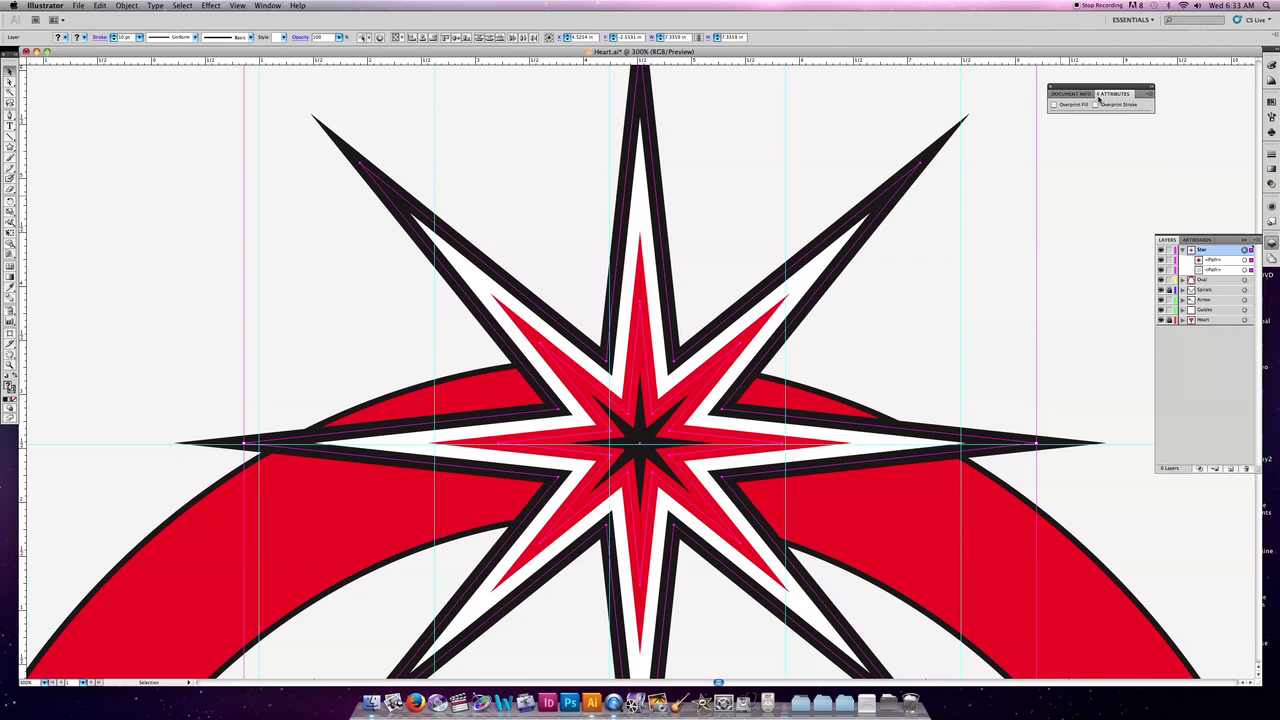
click(1099, 95)
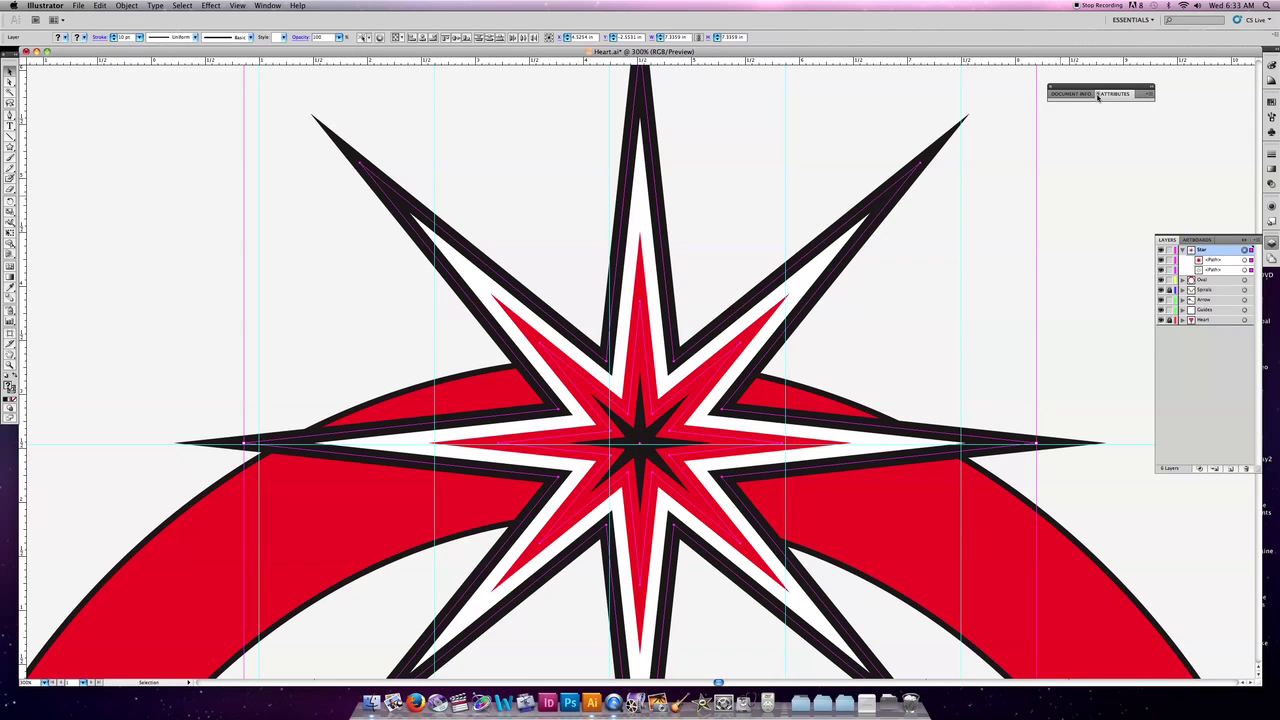
- Expand the Attributes panel to its full size
click(1098, 95)
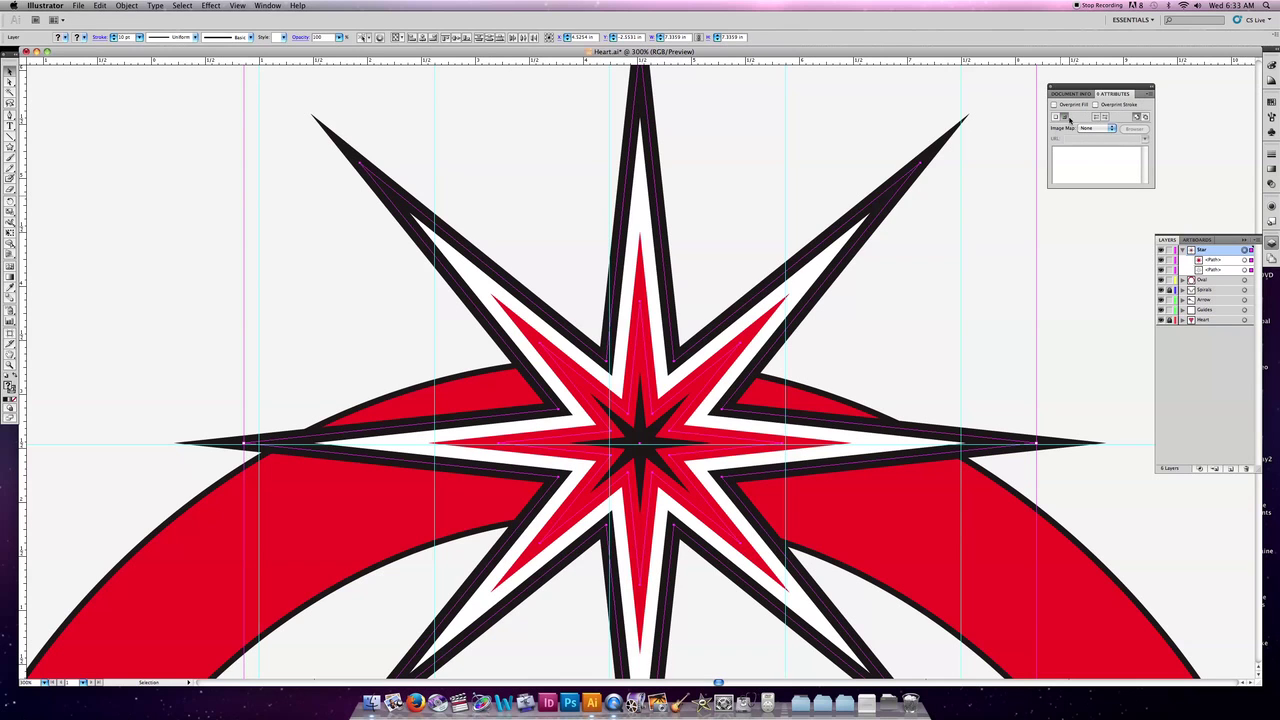
click(1099, 95)
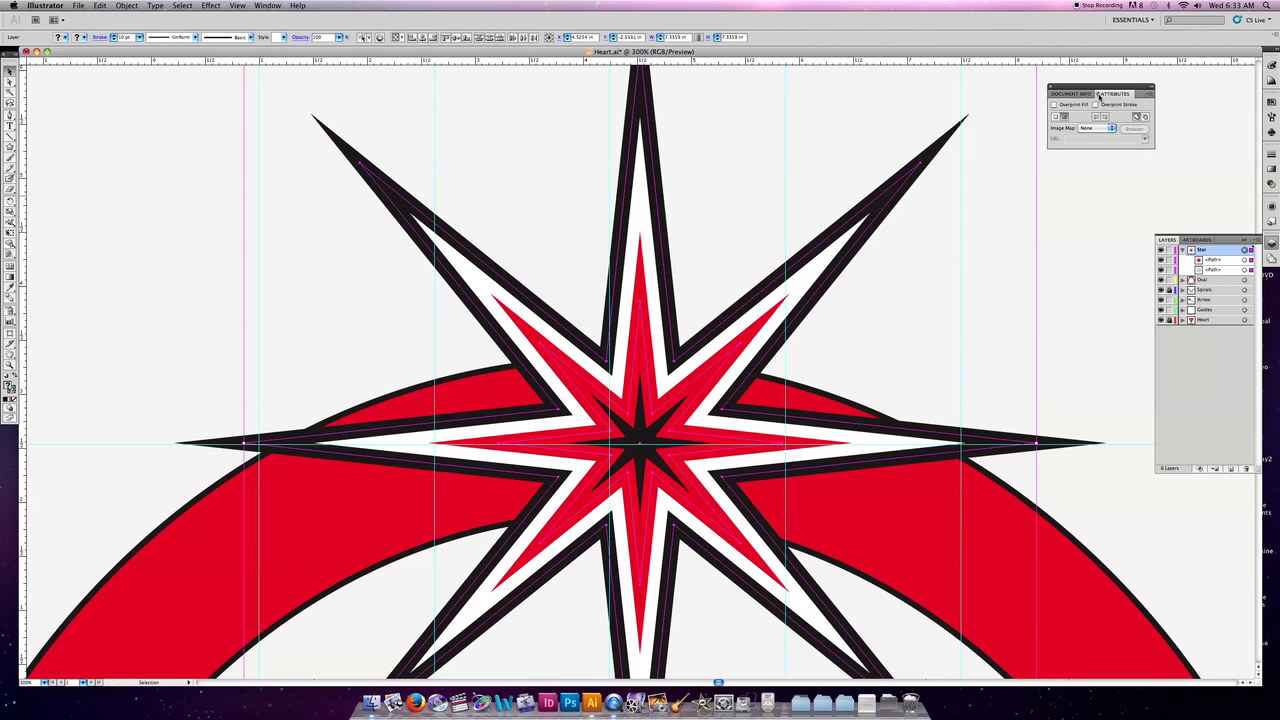
click(1099, 95)
click(1099, 95)
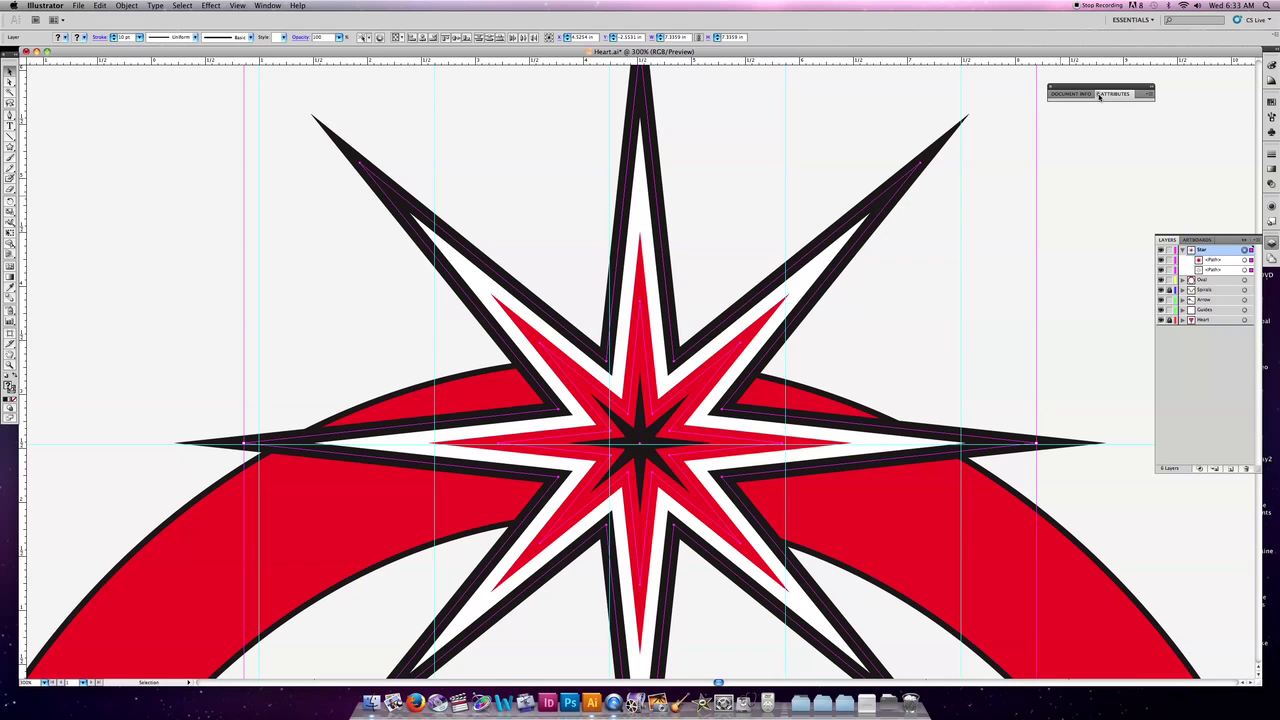
click(1099, 95)
click(1099, 95)
click(1099, 95)
click(1099, 95)
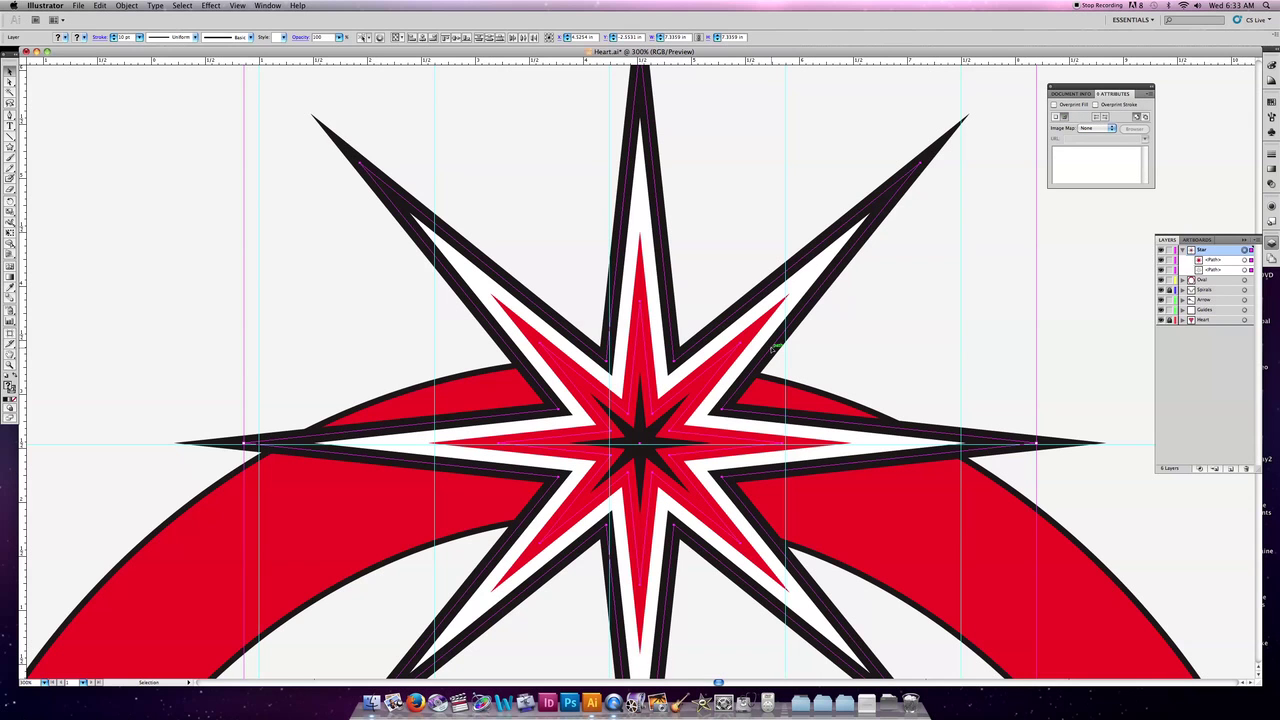
- Move both stars by their shared center point onto the guide intersection at the top of the oval, then deselect them
drag(645, 440, 611, 441)
key(a)
scroll(876, 375, down, 5)
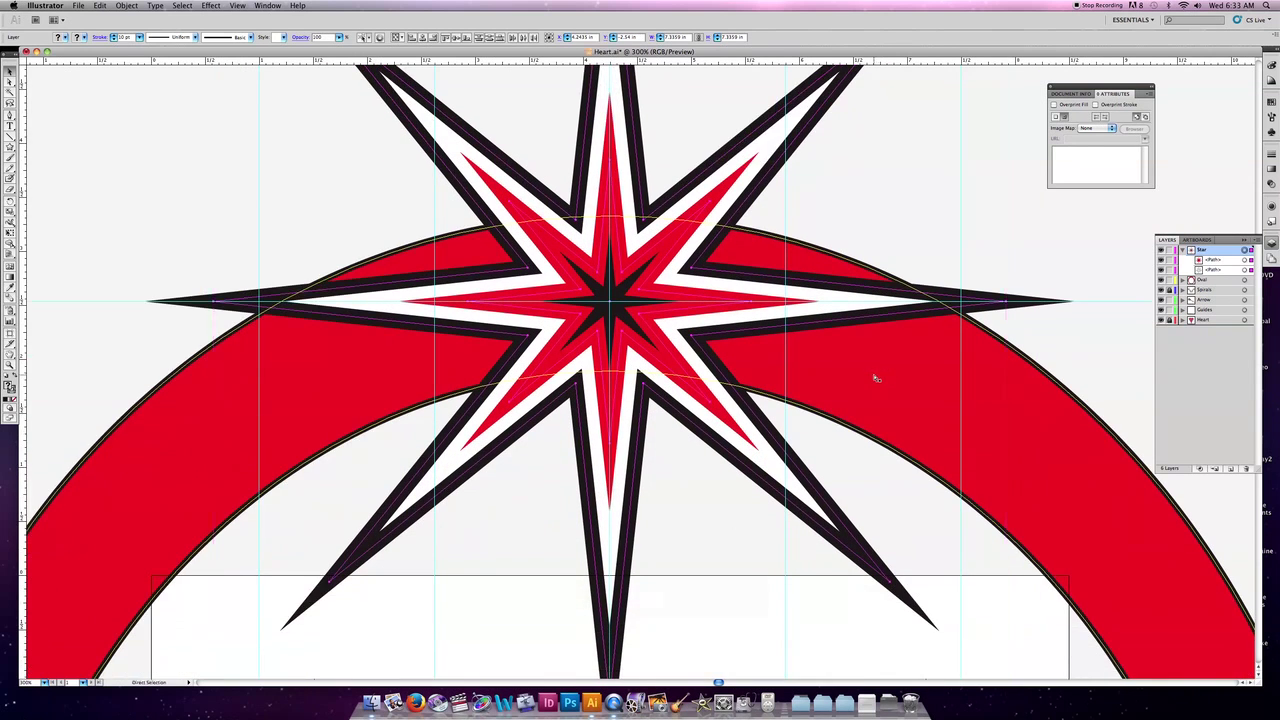
key(super+minus)
key(super+minus)
key(super+minus)
key(super+minus)
key(super+minus)
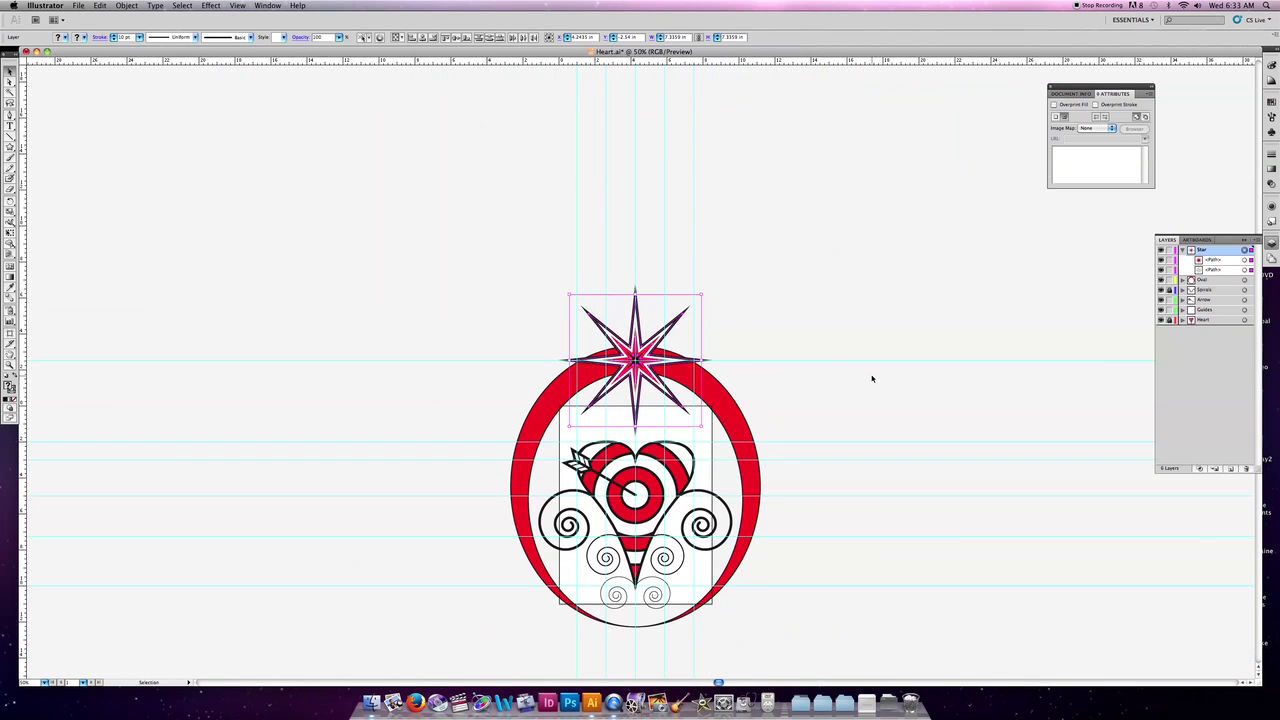
click(837, 402)
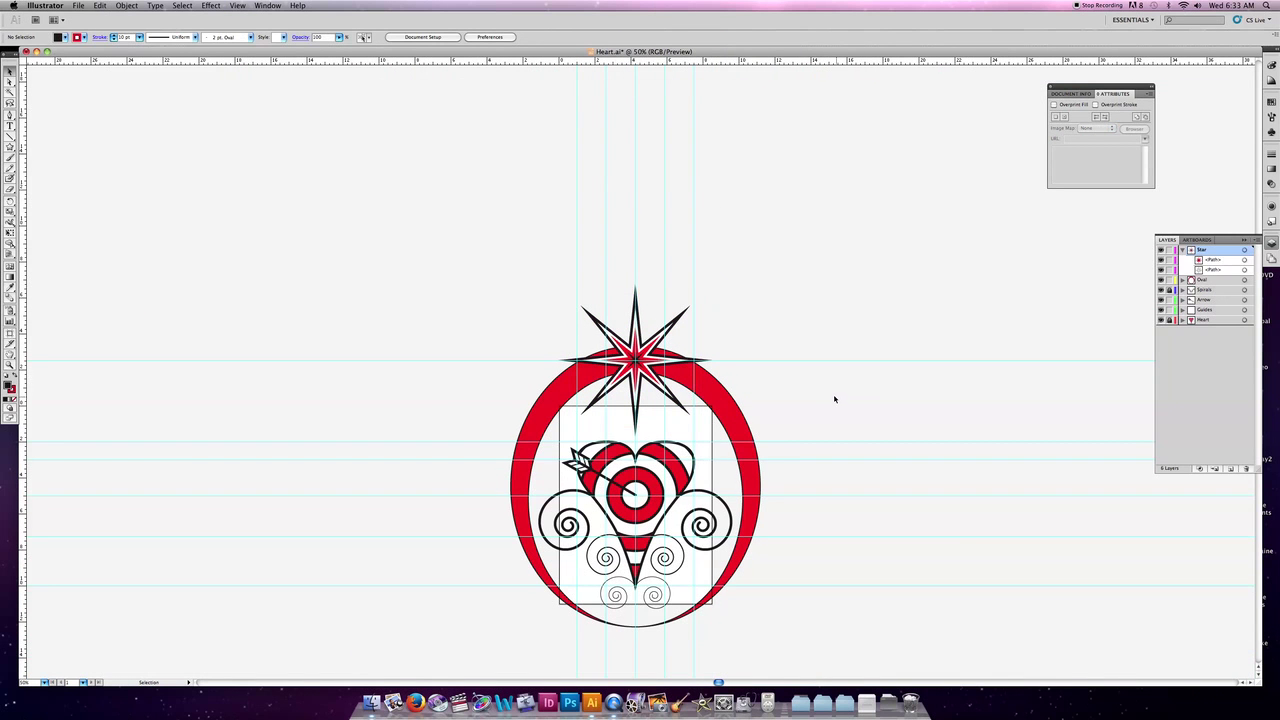
- Duplicate the large white star straight down so the copy is centered on the bottom of the oval
click(676, 320)
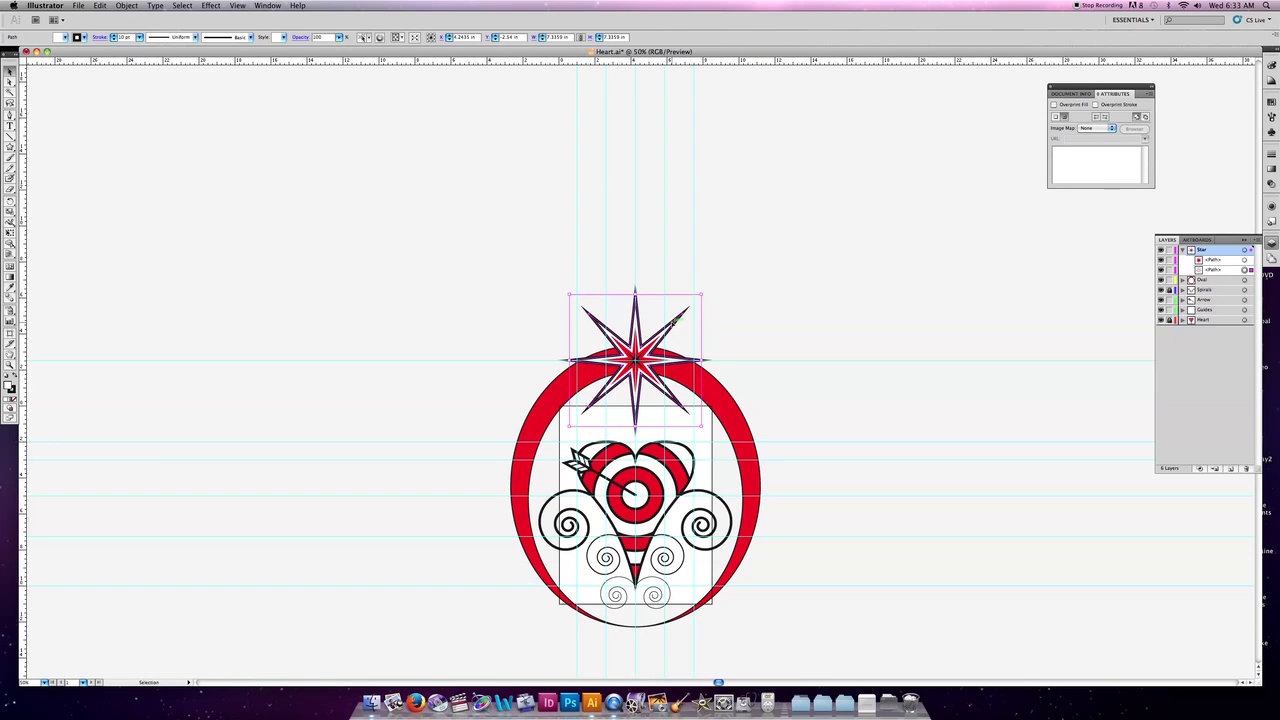
drag(676, 320, 672, 594)
drag(672, 592, 672, 592)
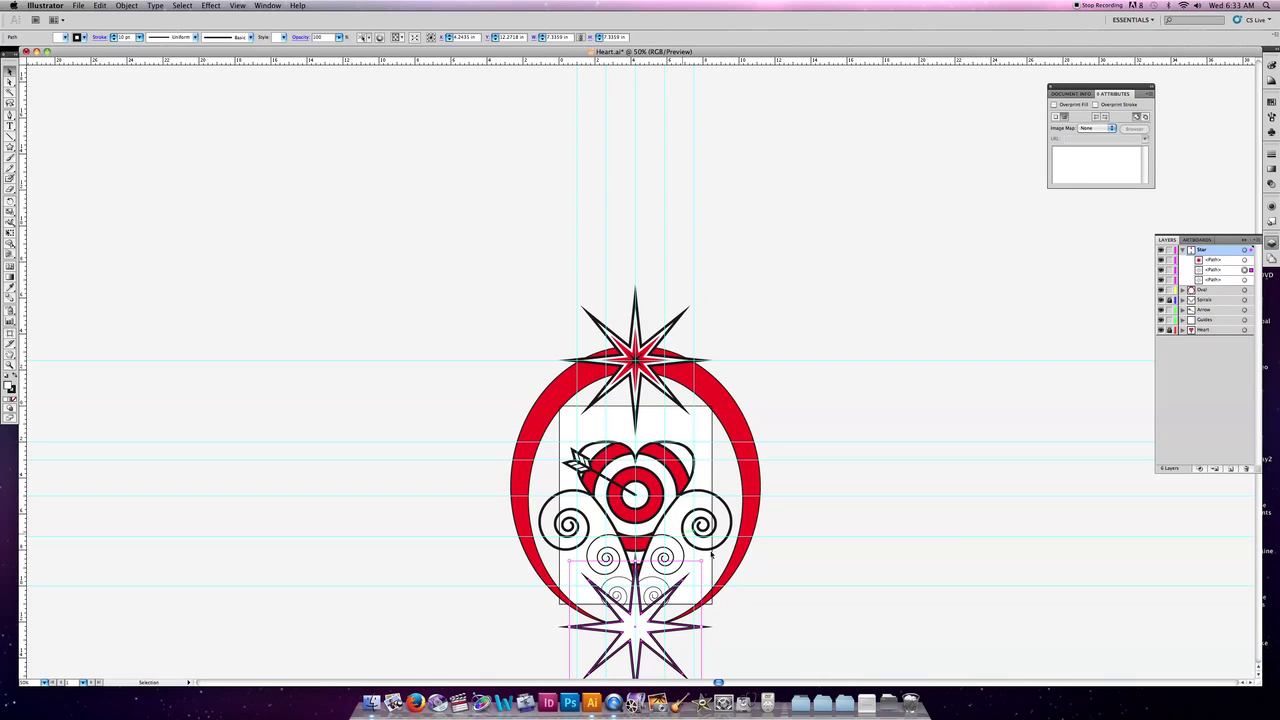
- Give the star copy at the bottom of the oval a 4 pt stroke and a red fill
scroll(700, 550, down, 3)
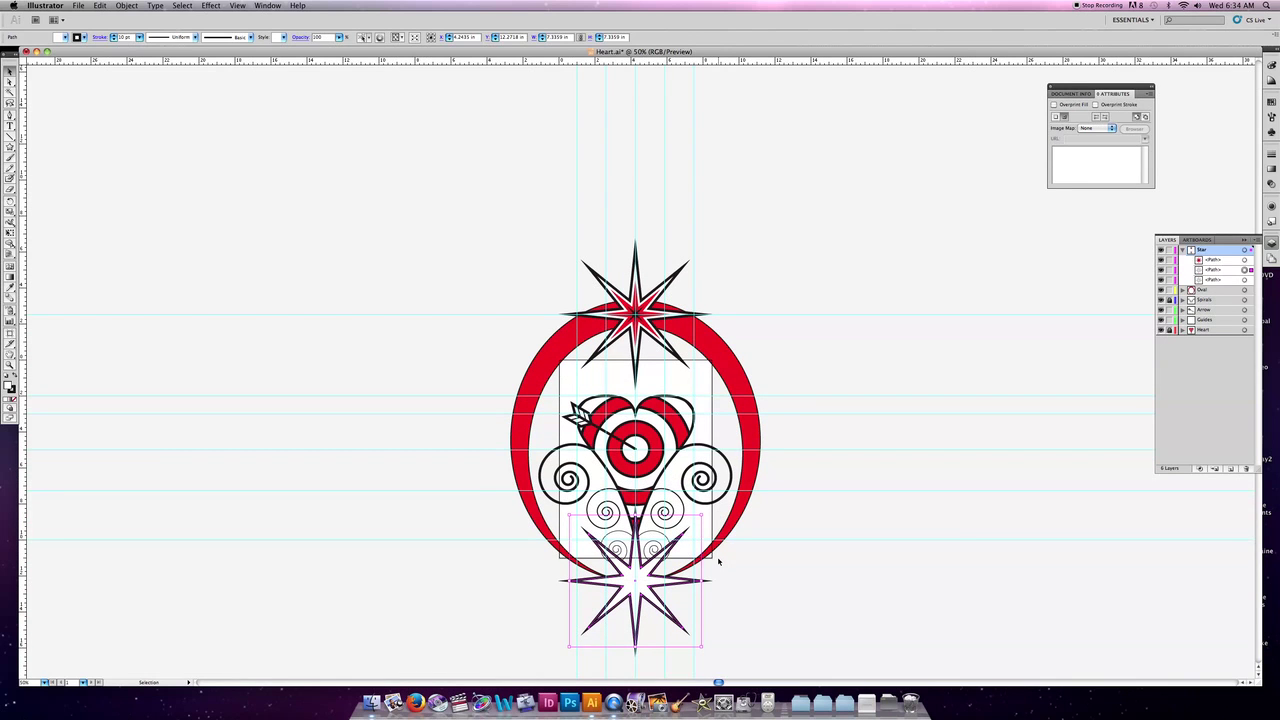
click(718, 562)
key(super+1)
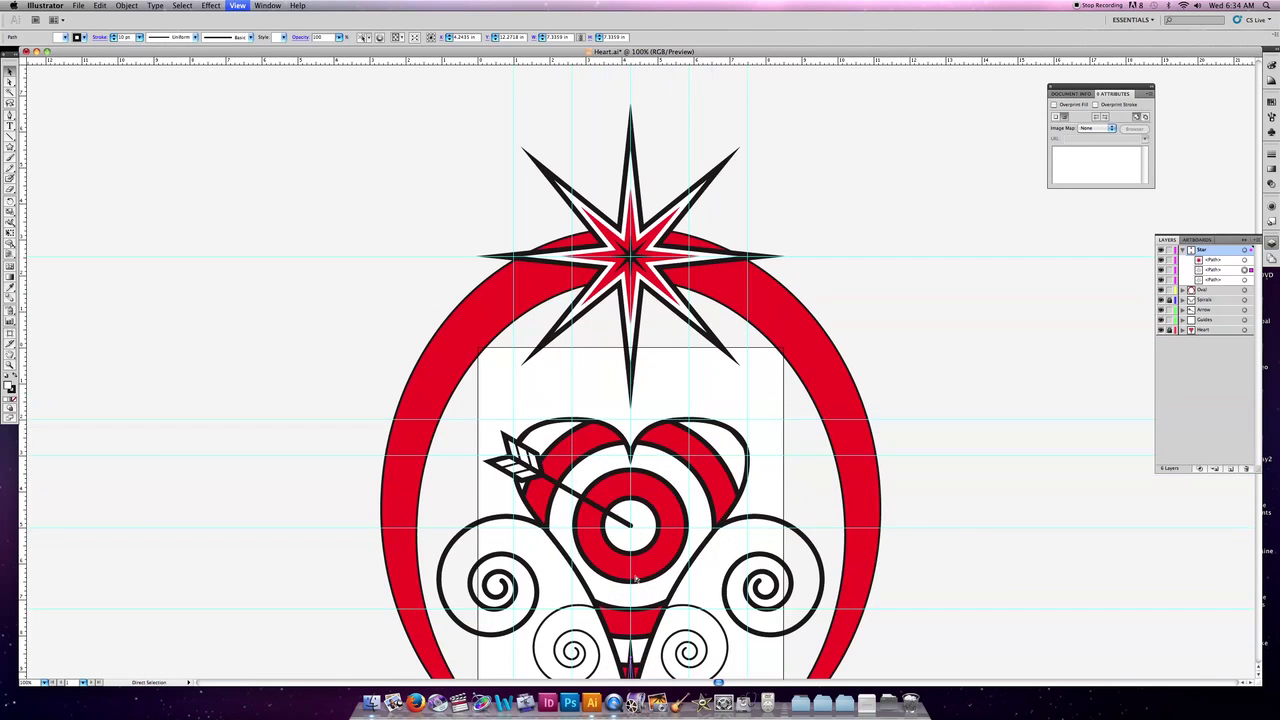
key(v)
scroll(648, 484, down, 3)
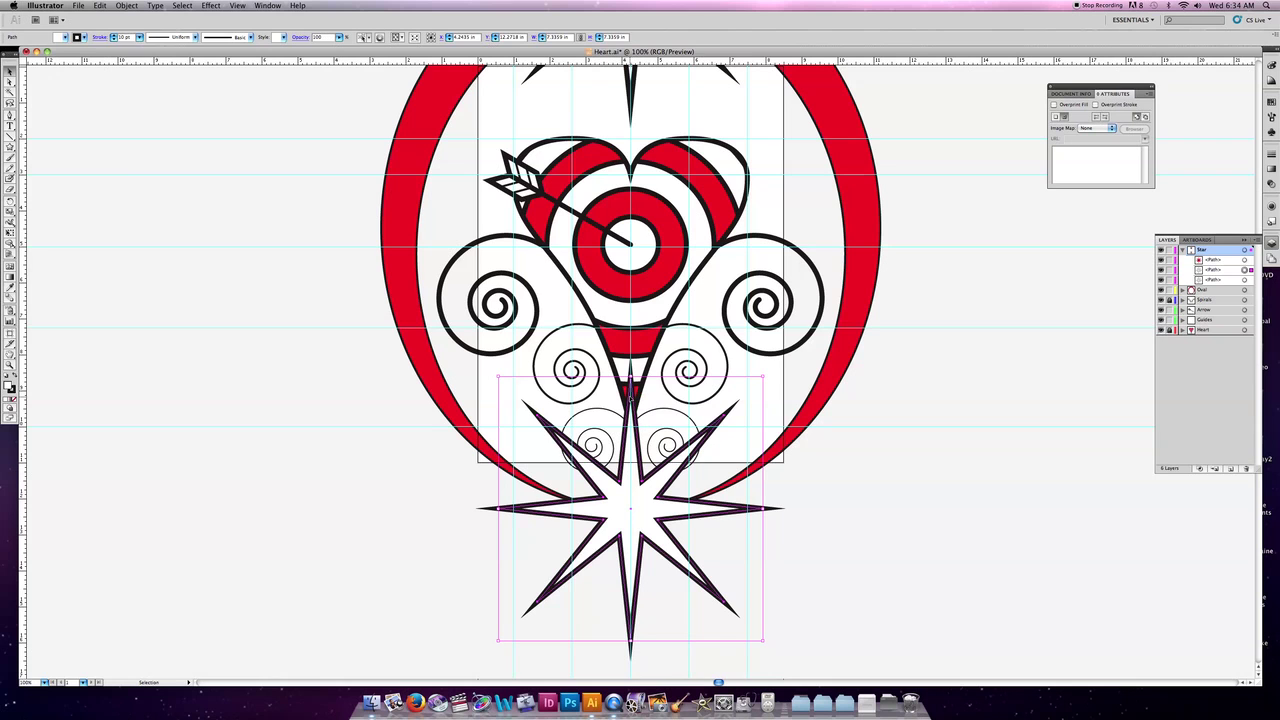
click(139, 36)
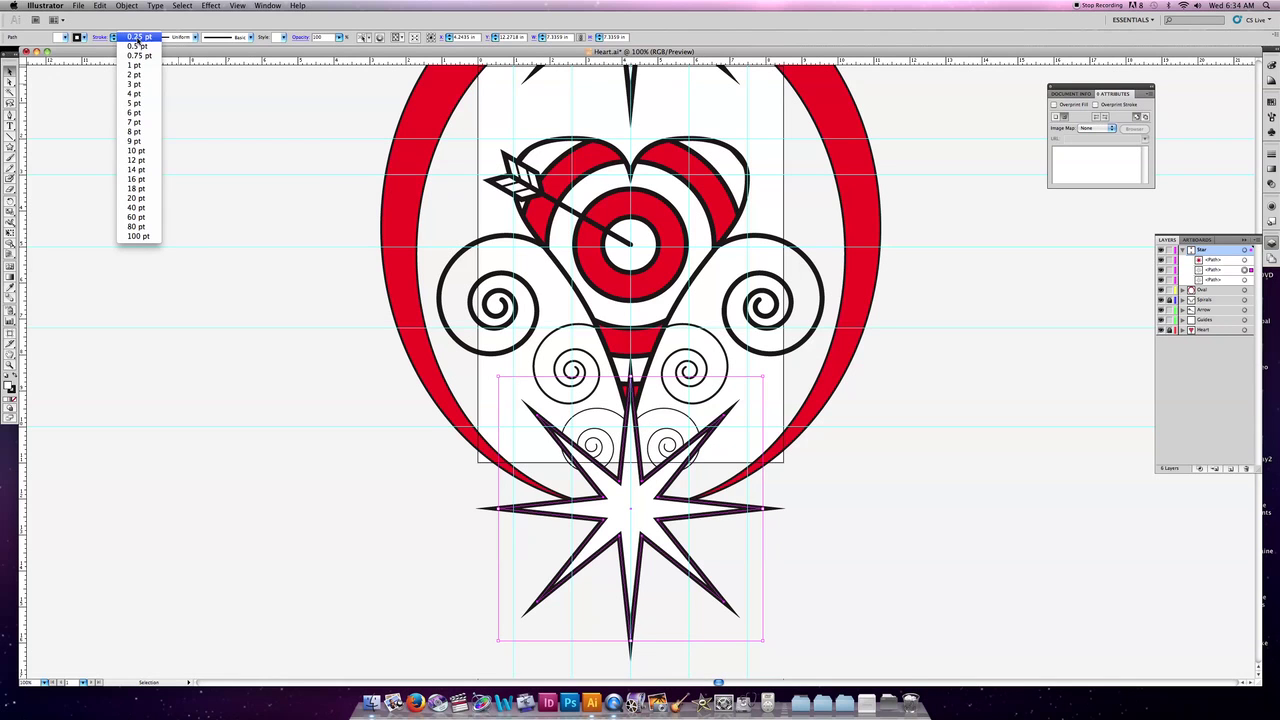
click(143, 94)
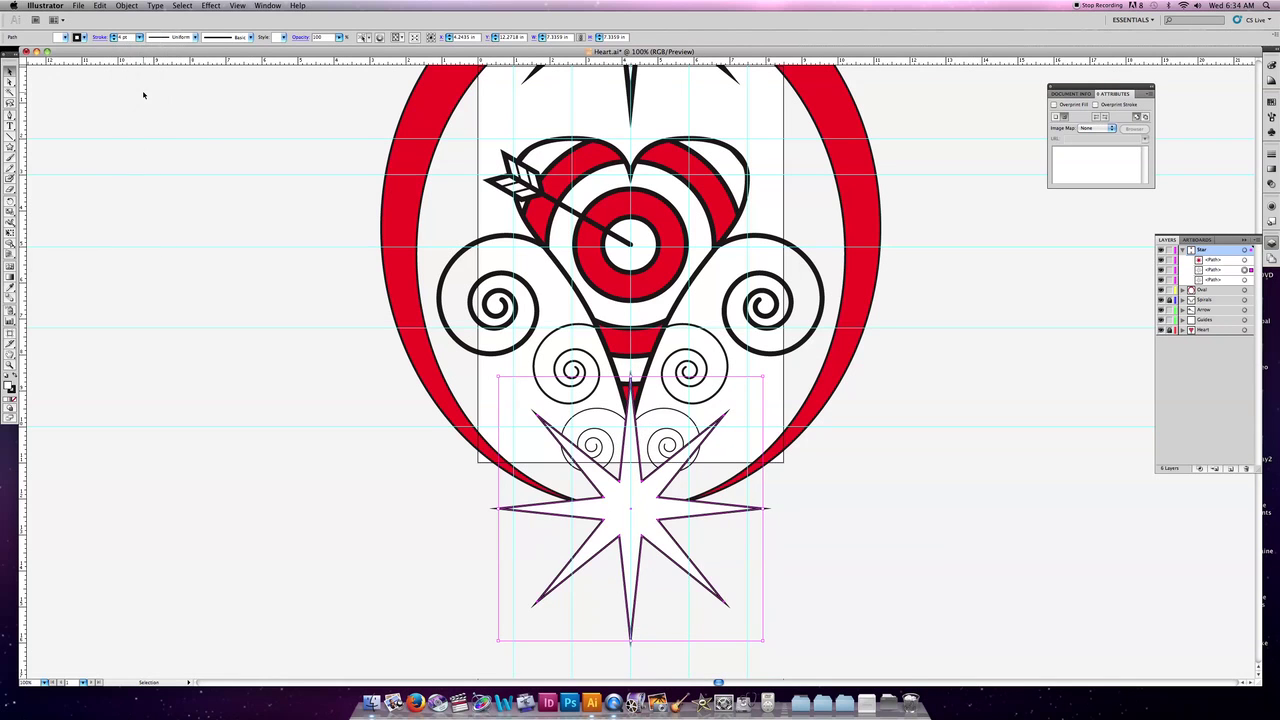
click(70, 38)
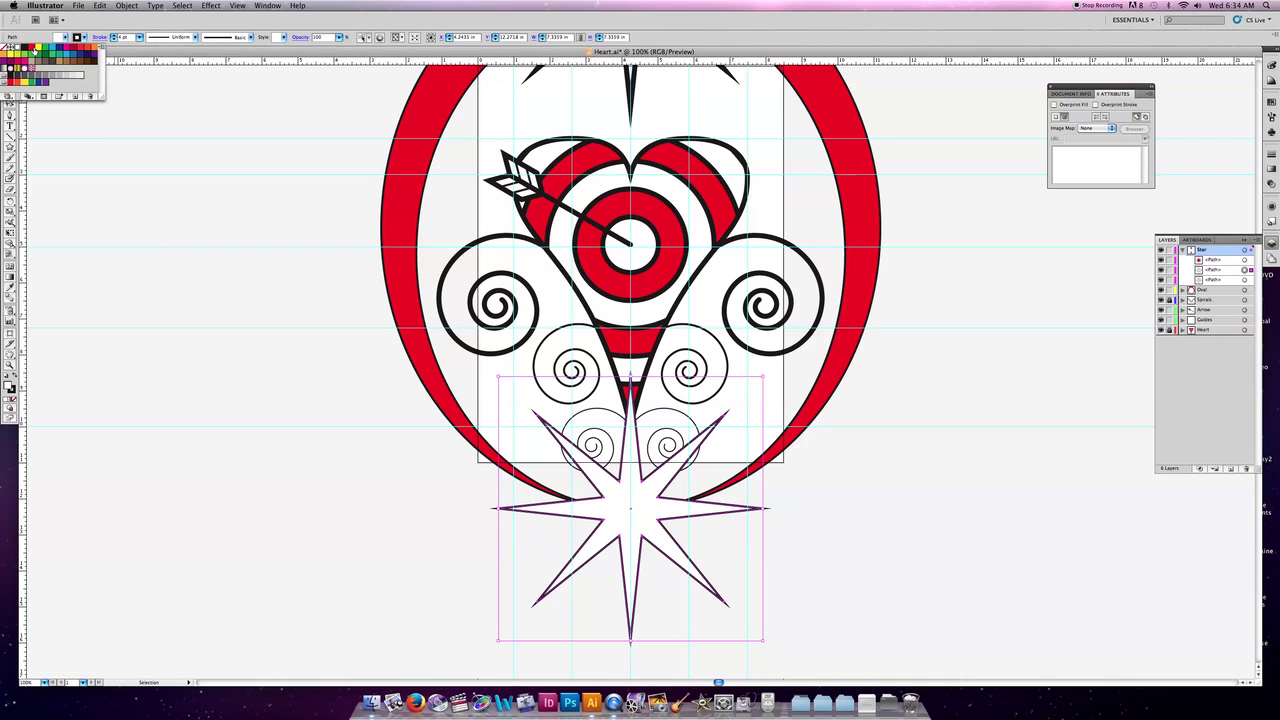
click(33, 49)
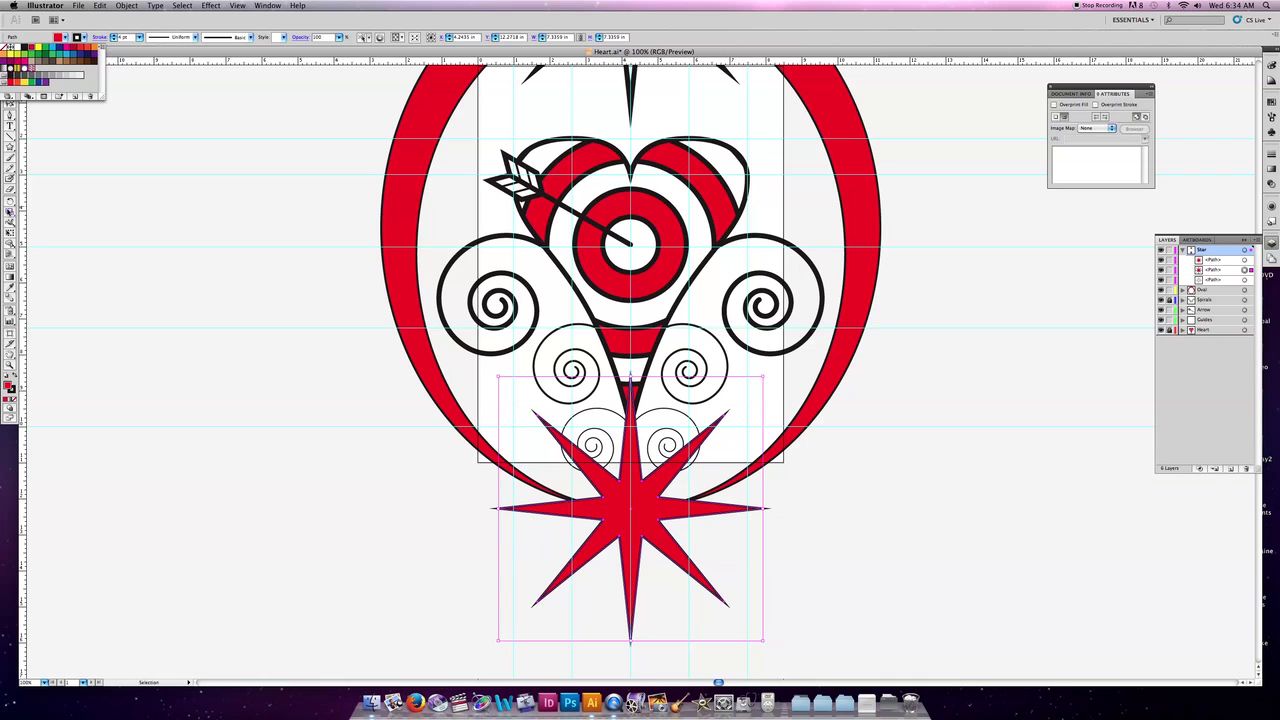
- Try to scale the red star at the bottom of the oval down around its center
click(10, 212)
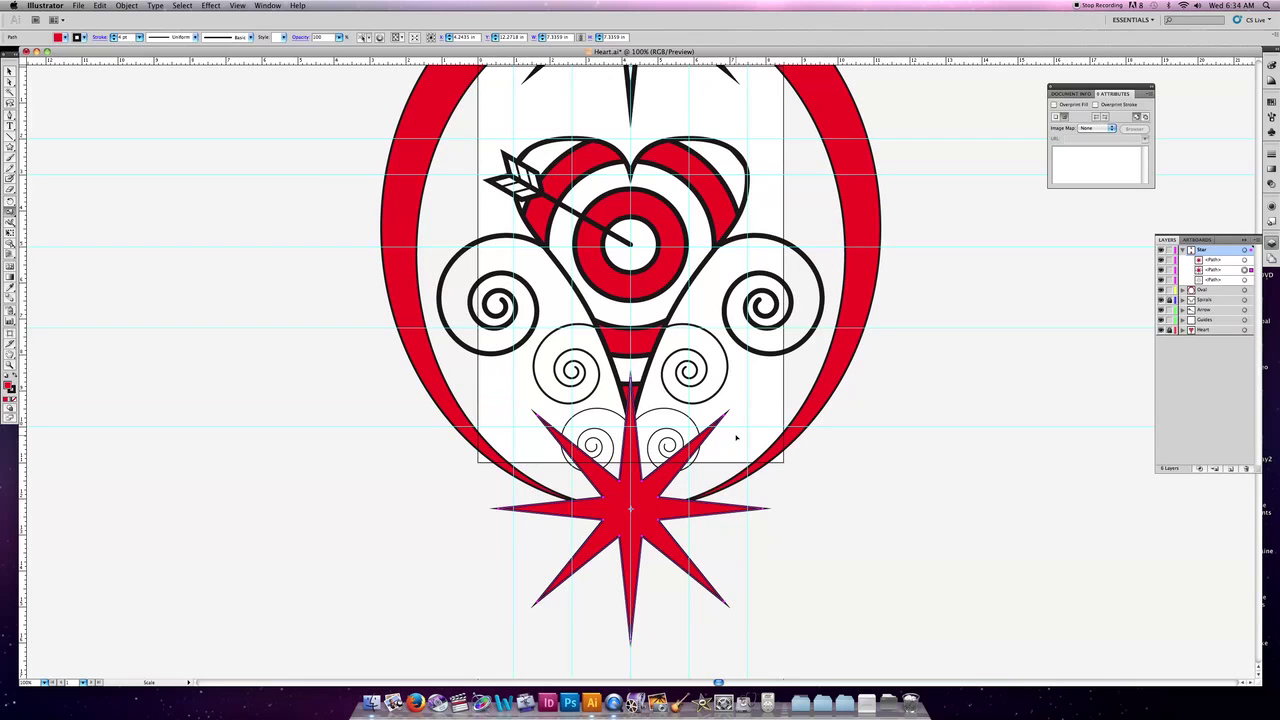
drag(737, 437, 668, 483)
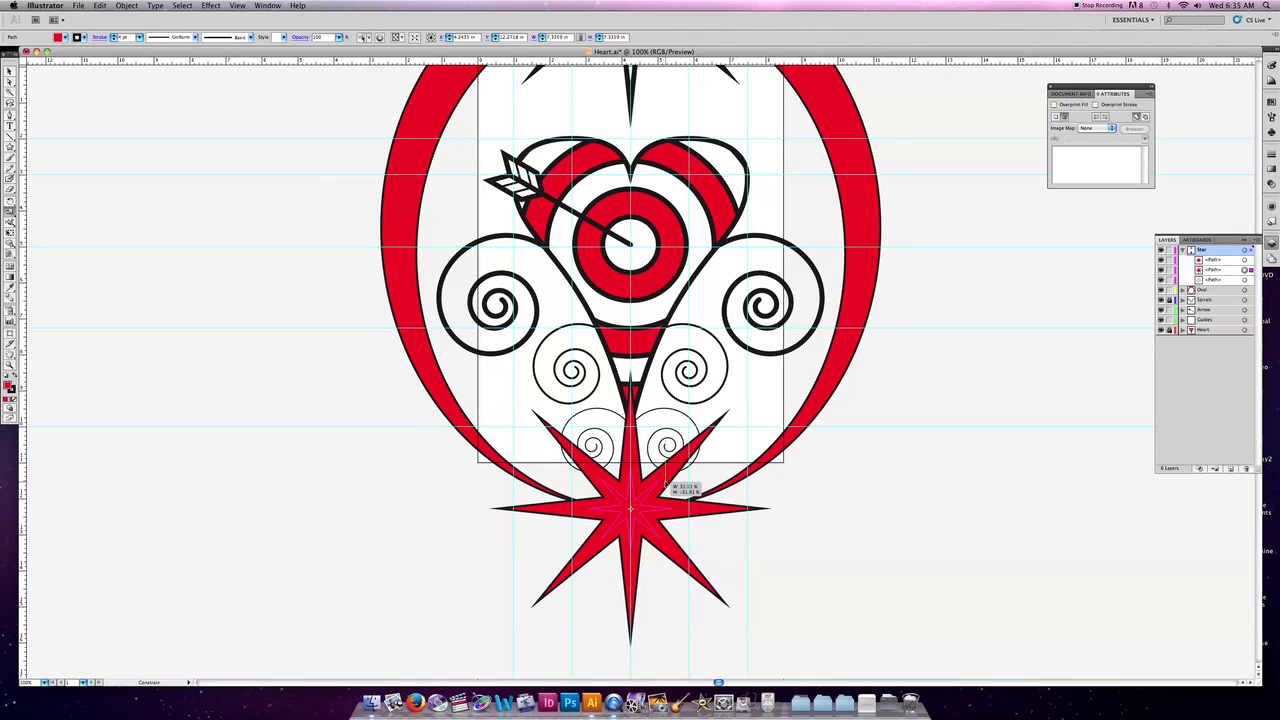
drag(668, 483, 640, 500)
key(alt)
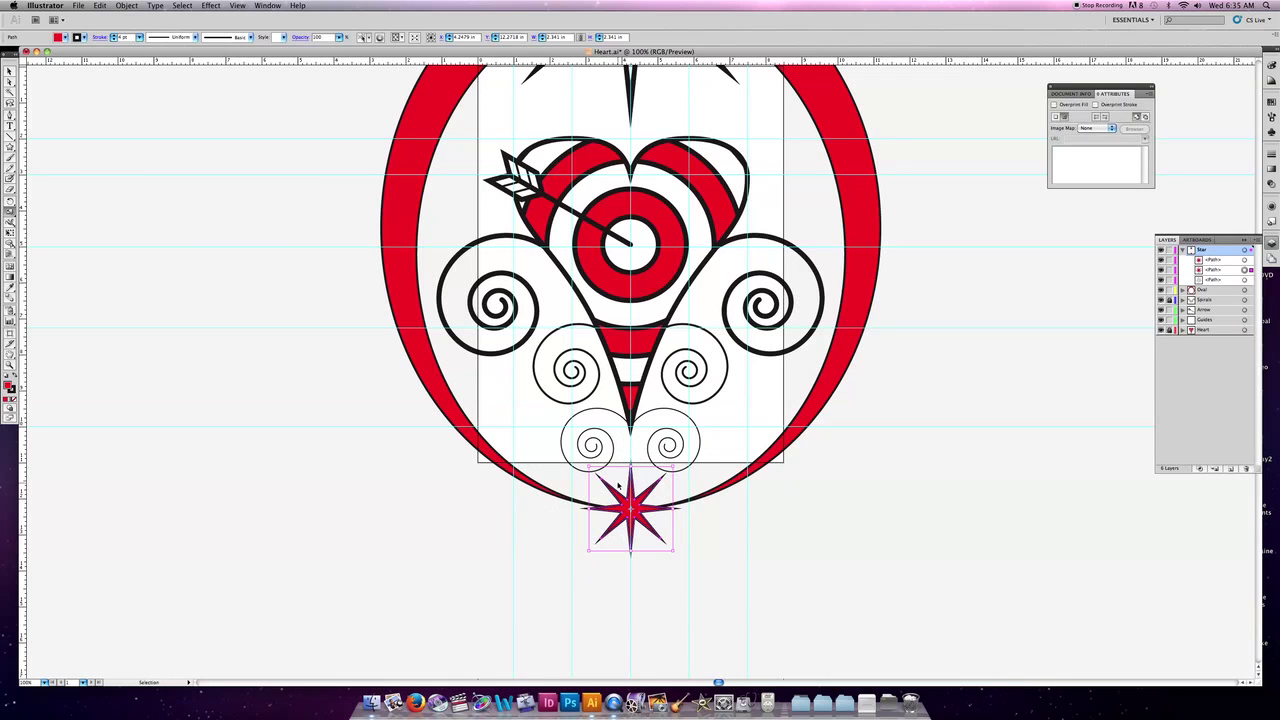
key(ctrl+z)
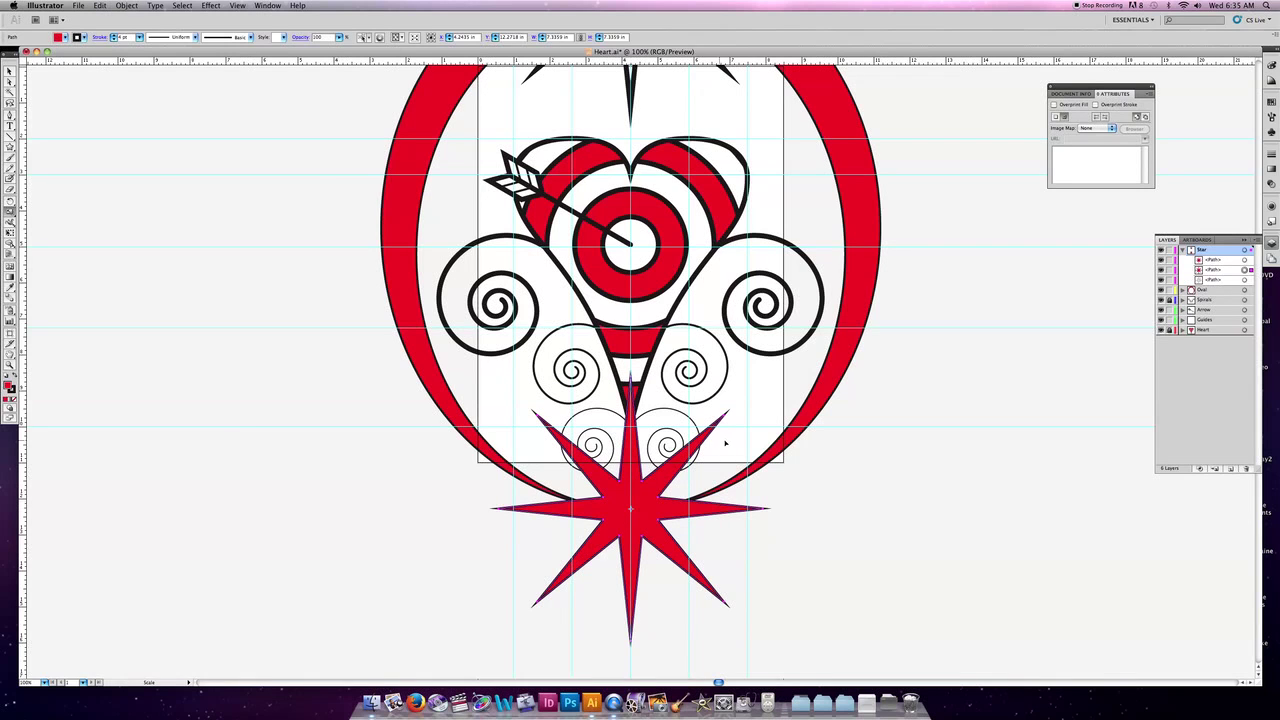
- Add a copy of the bottom red star scaled to about 34% around its center, with a white stroke and black fill
drag(731, 440, 665, 484)
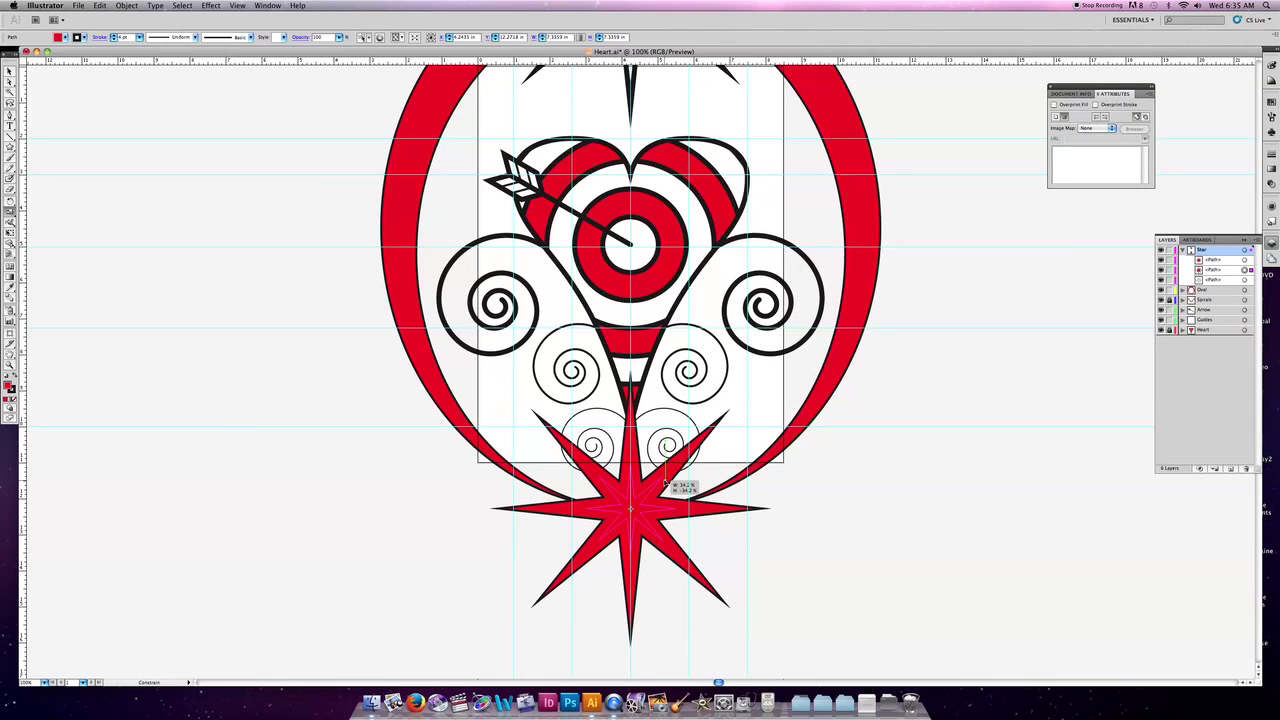
drag(665, 484, 665, 484)
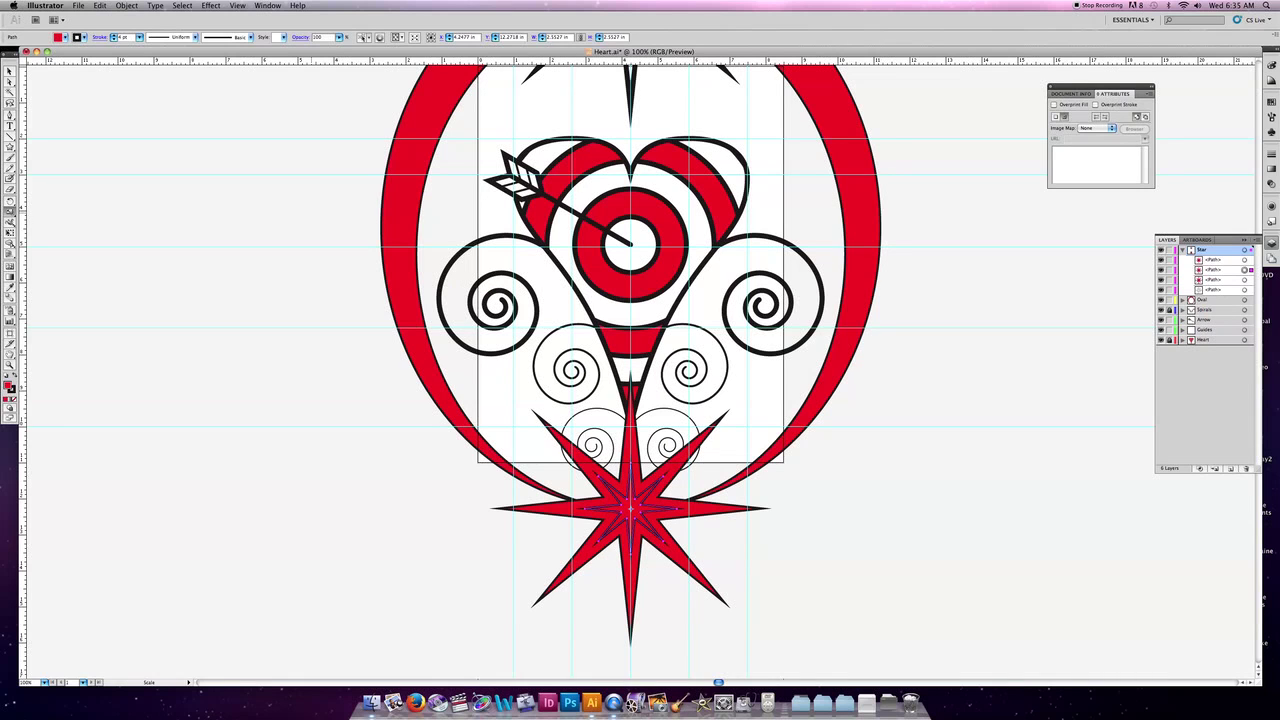
click(84, 37)
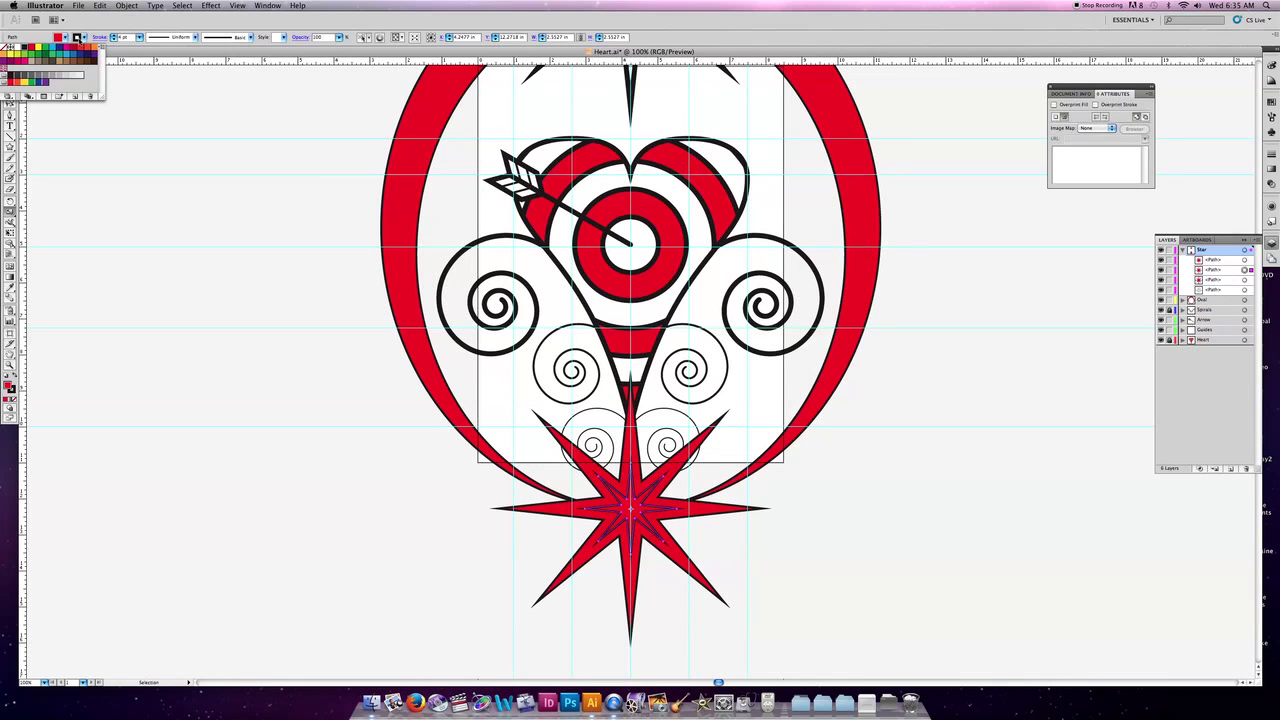
click(18, 48)
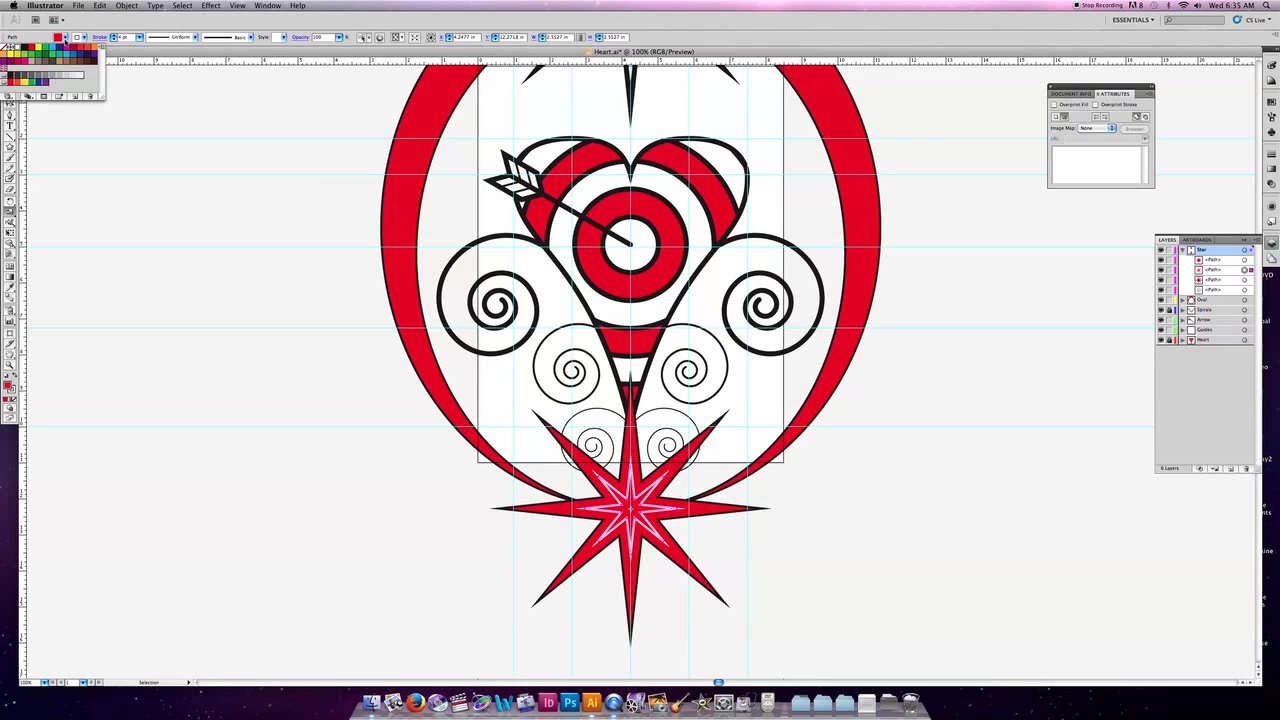
click(65, 41)
click(26, 47)
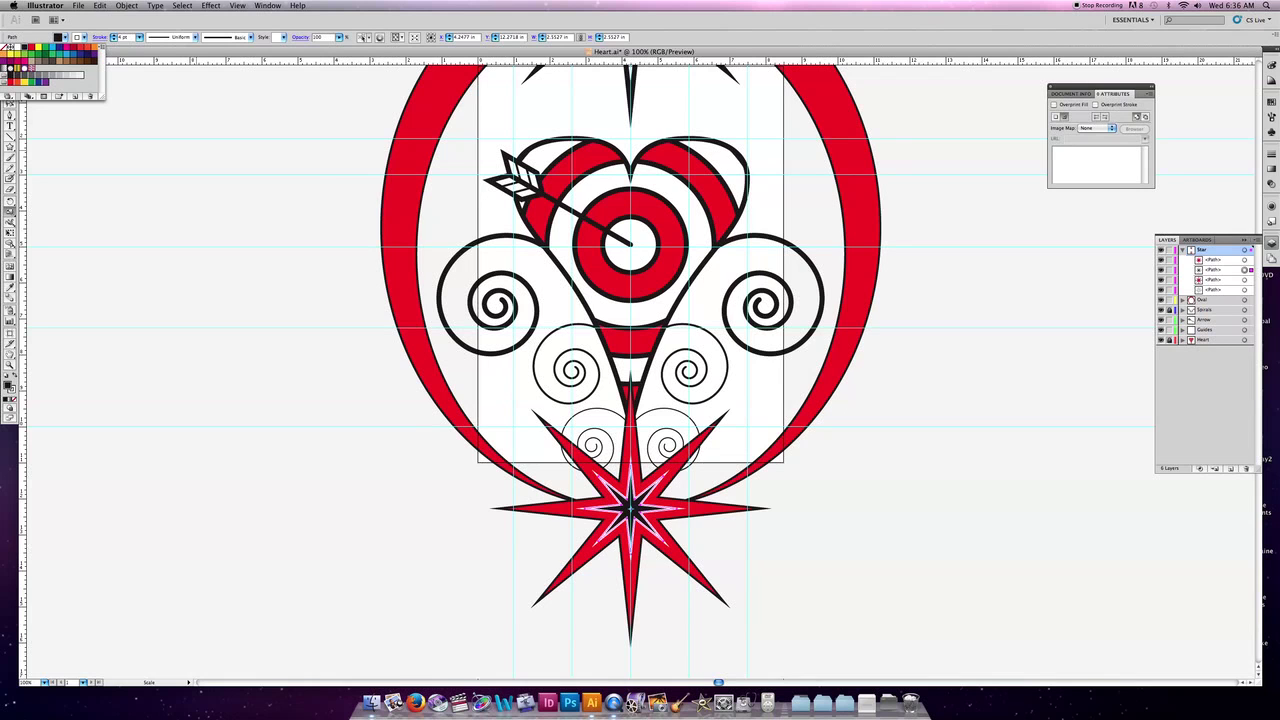
click(245, 179)
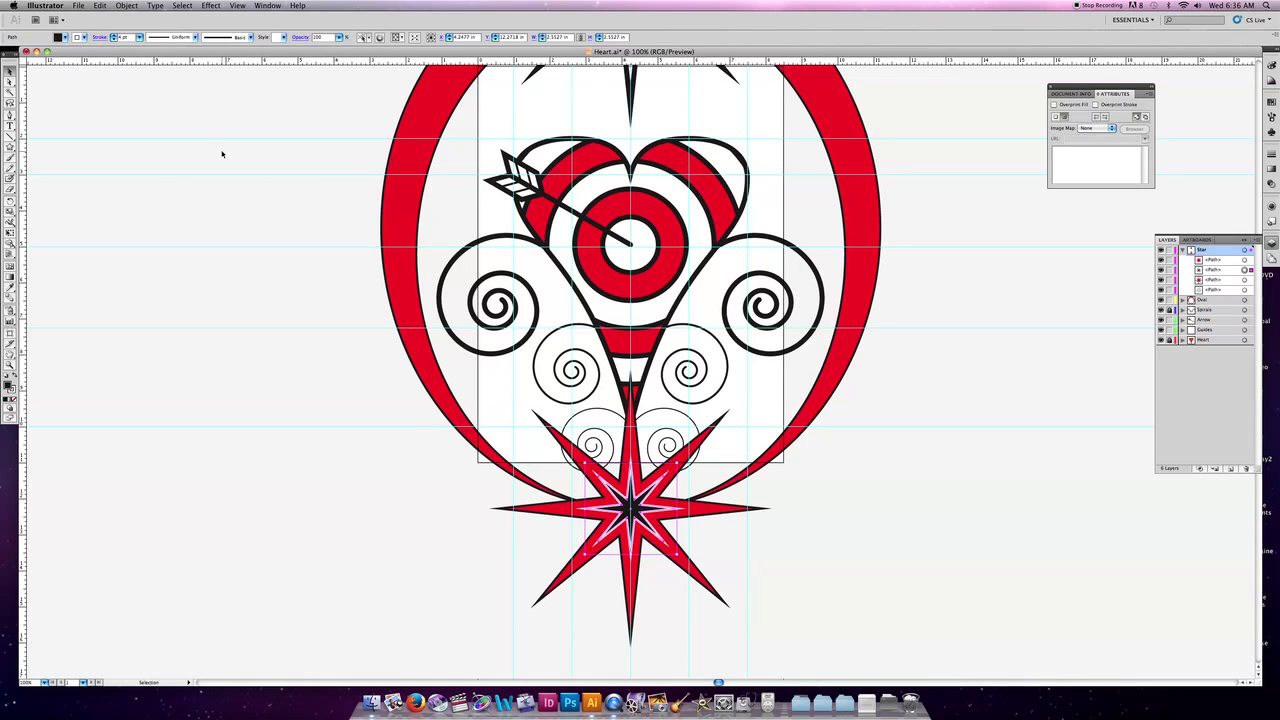
click(720, 530)
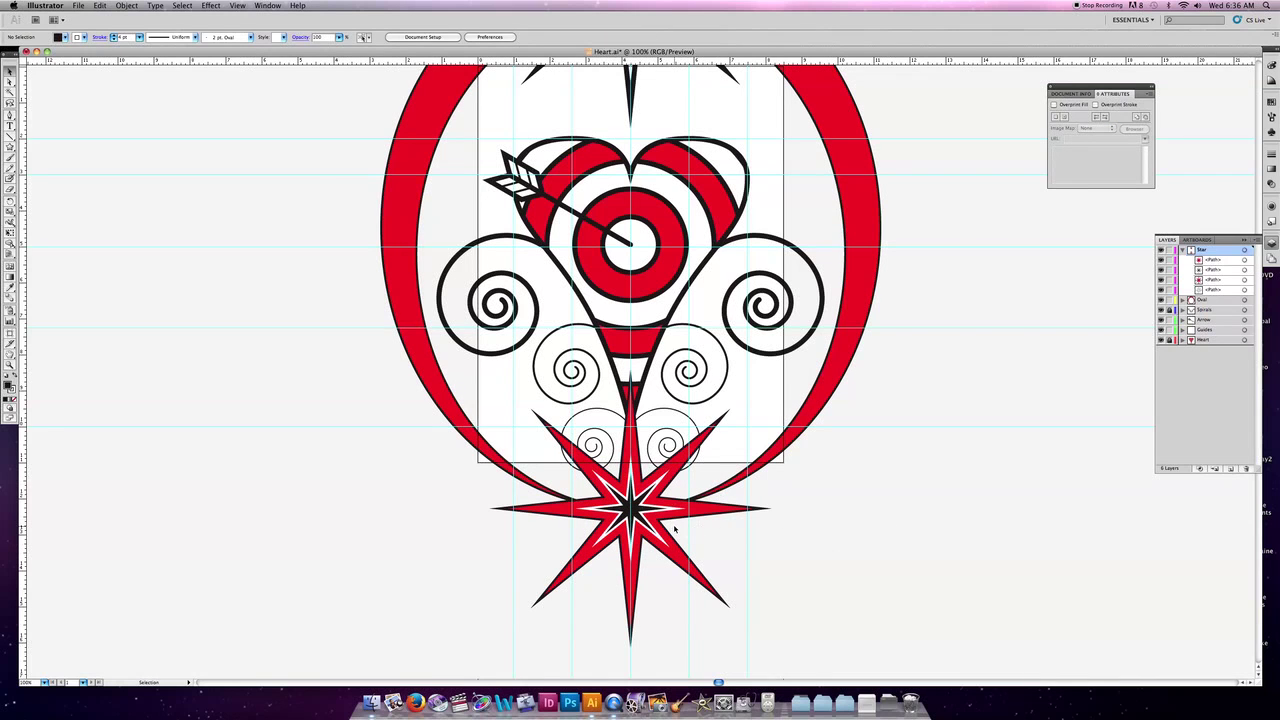
- Rotate the small black star and the large red star together by 22.5° around their shared center
click(633, 512)
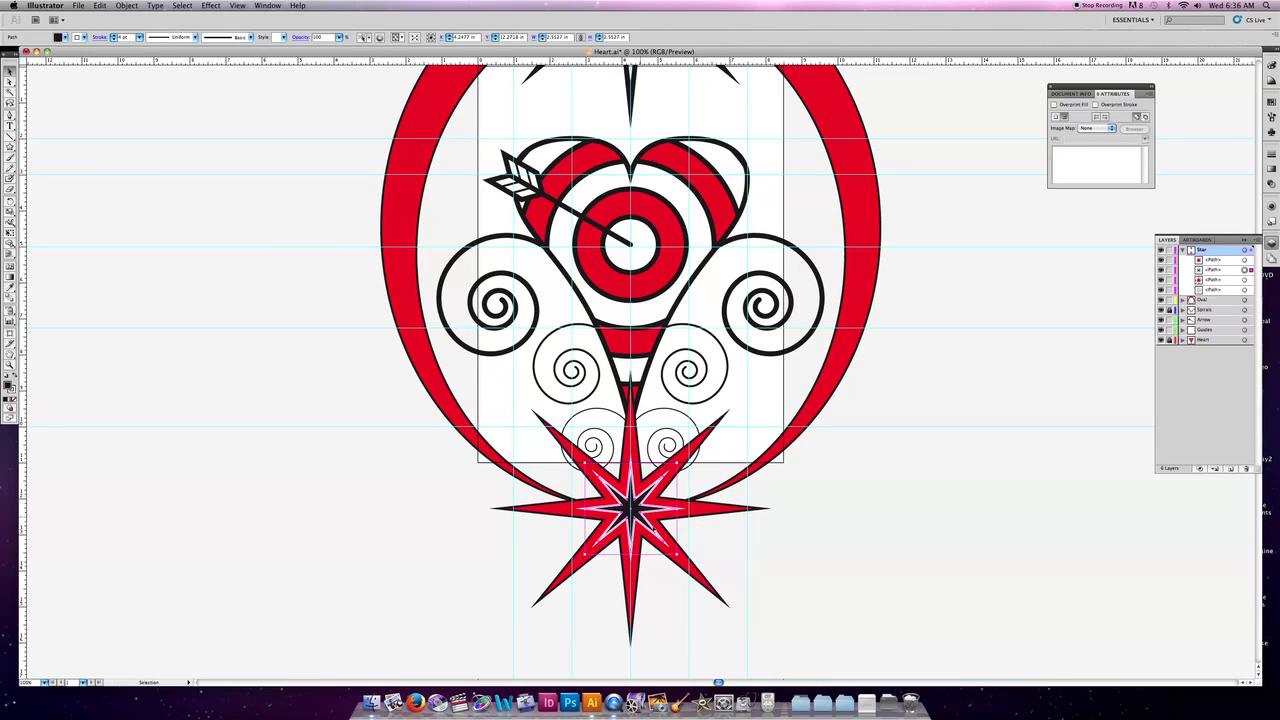
shift+click(688, 566)
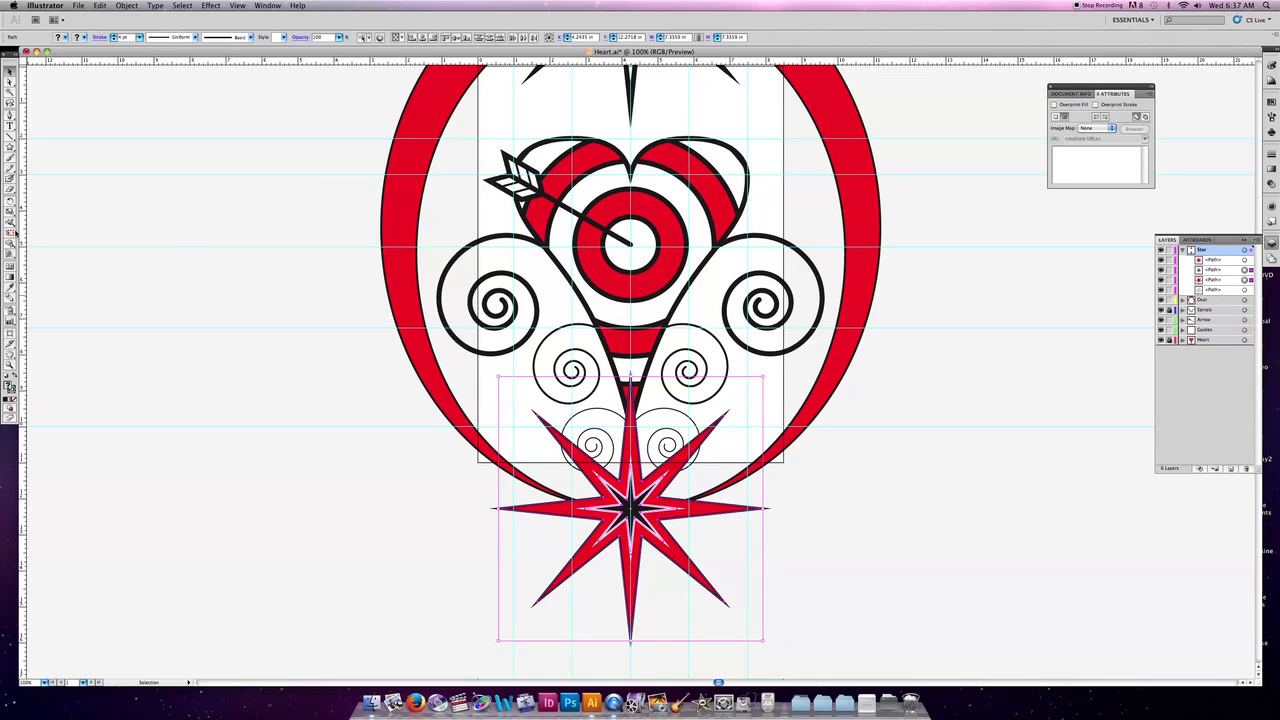
click(9, 205)
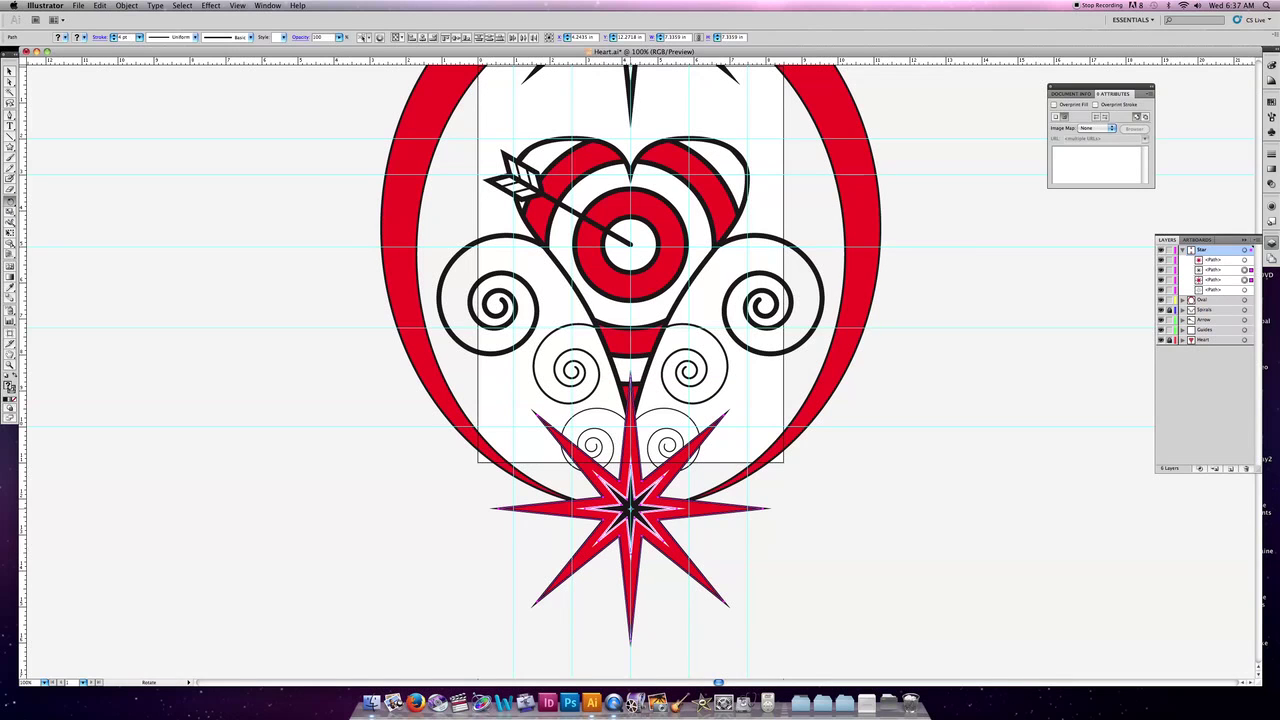
alt+click(630, 510)
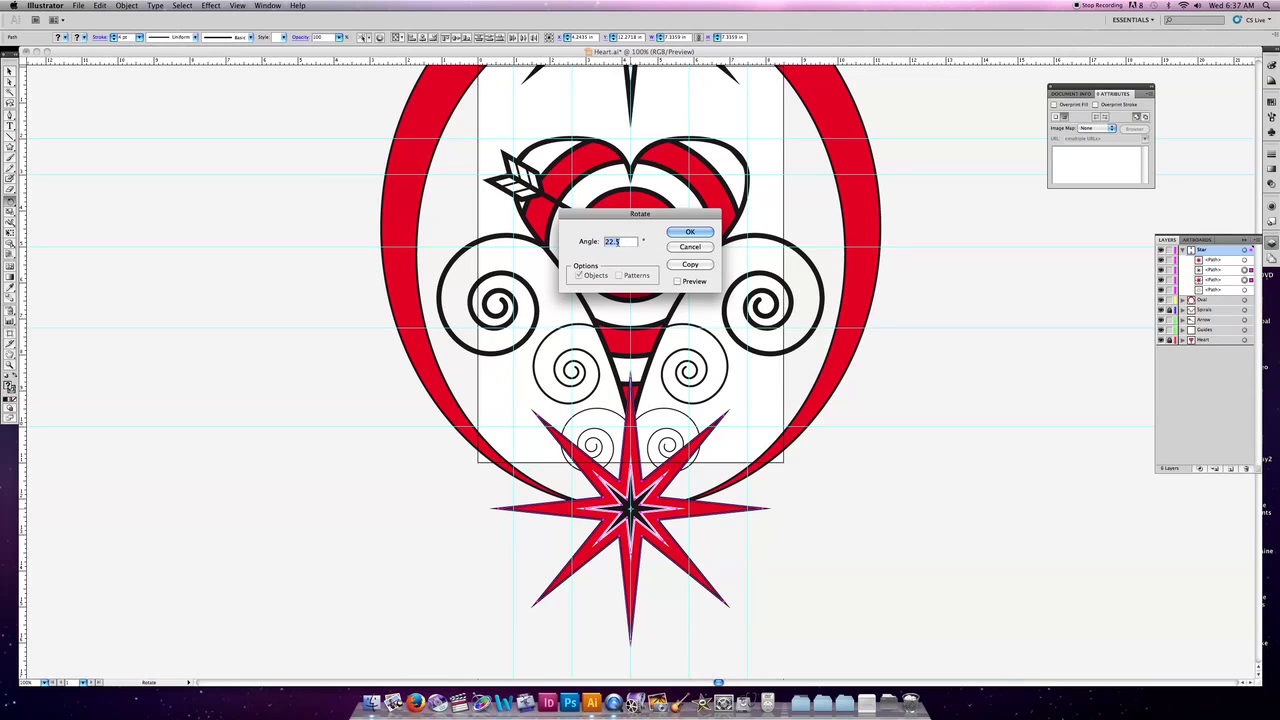
click(678, 281)
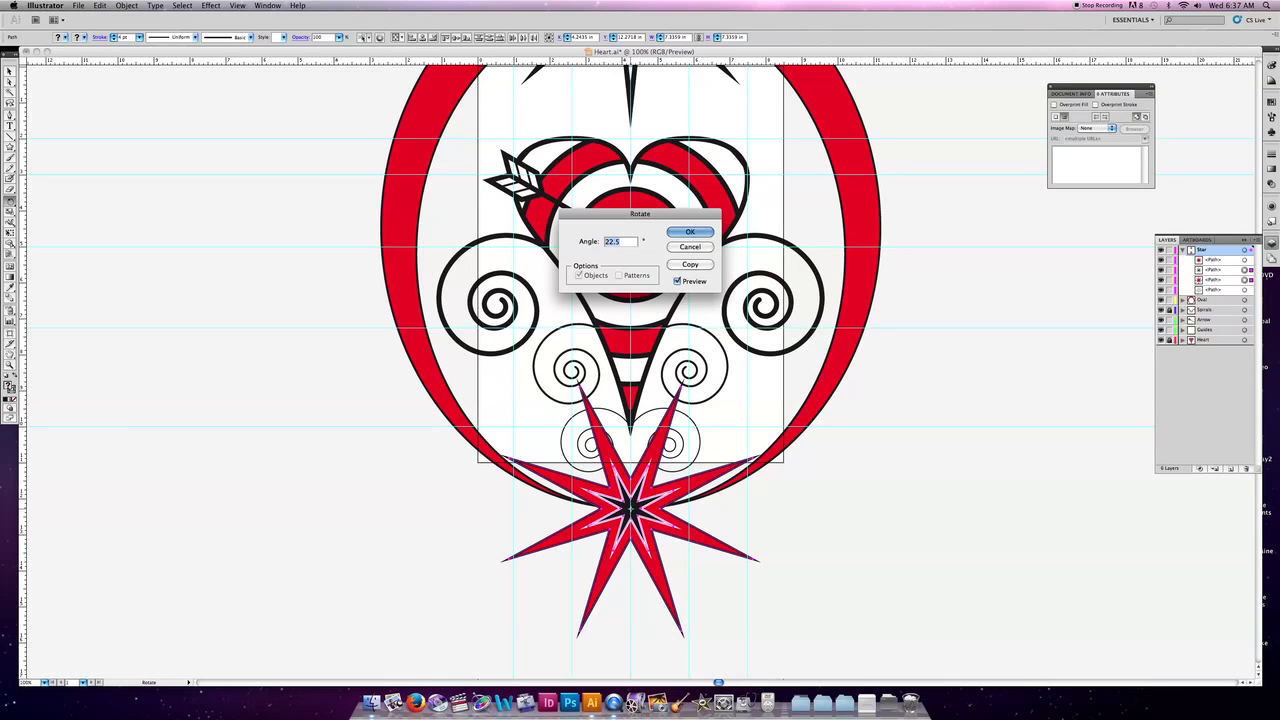
click(689, 233)
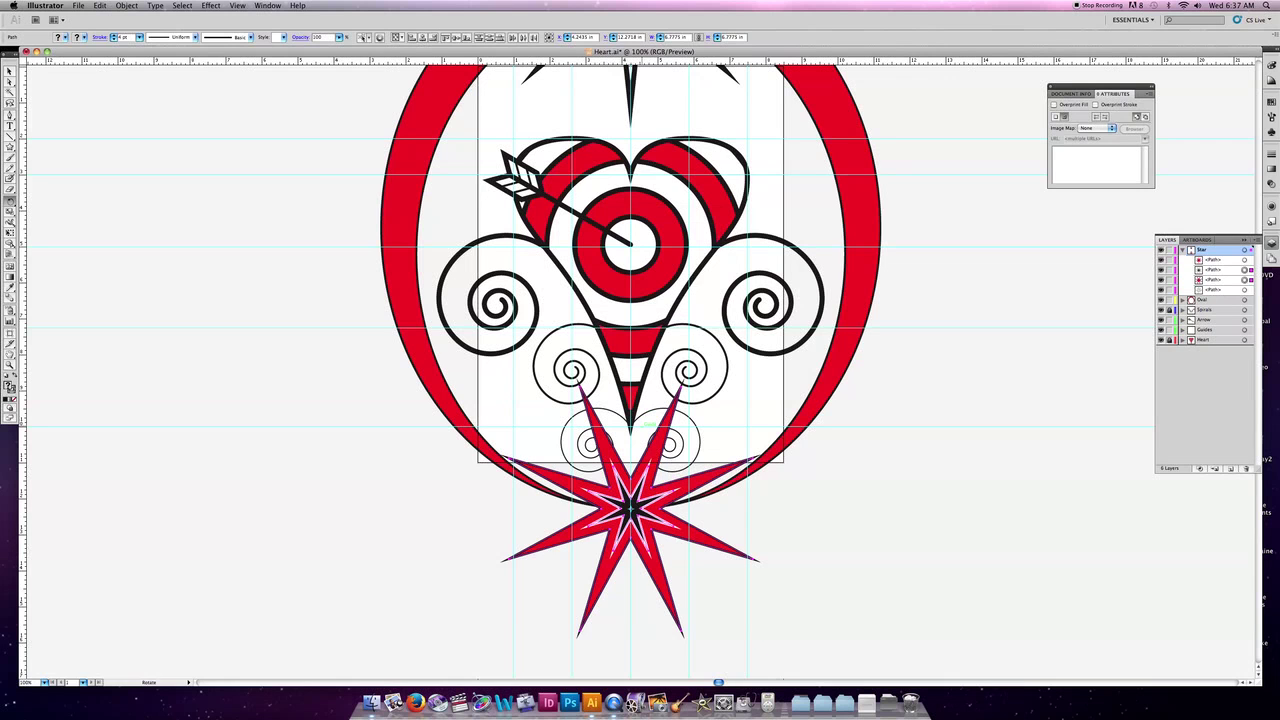
scroll(648, 425, up, 5)
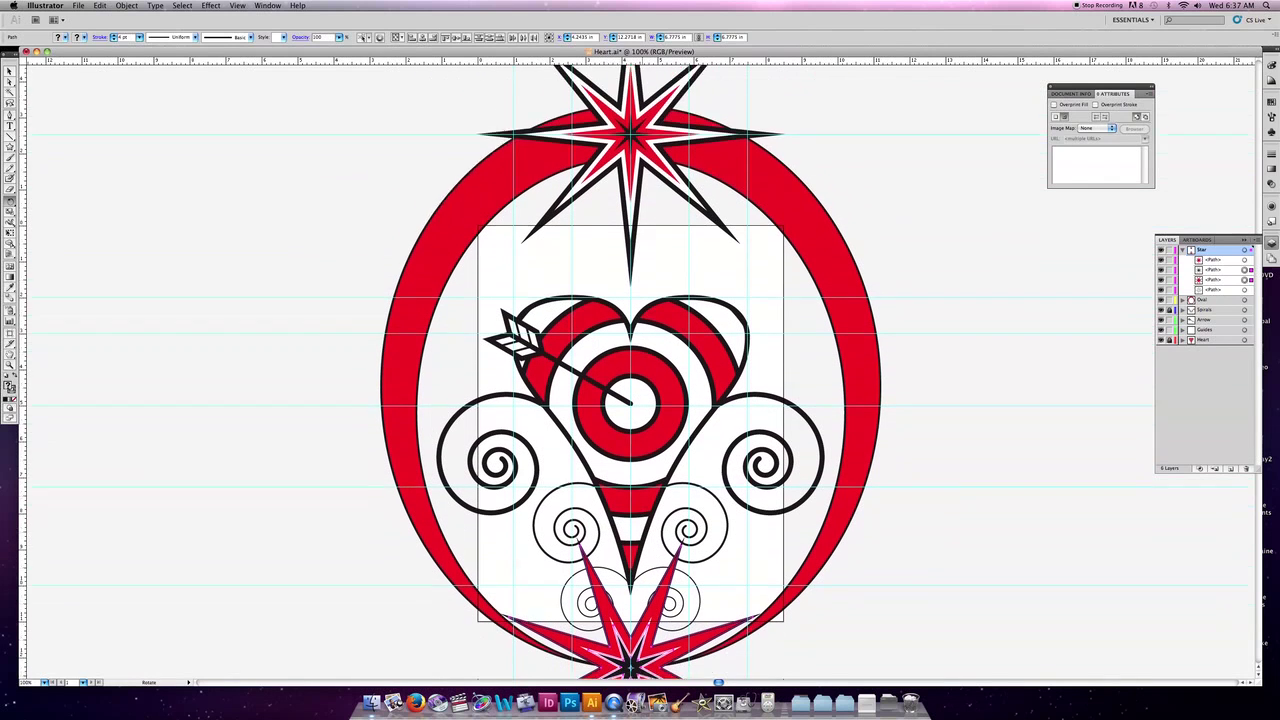
scroll(630, 380, down, 3)
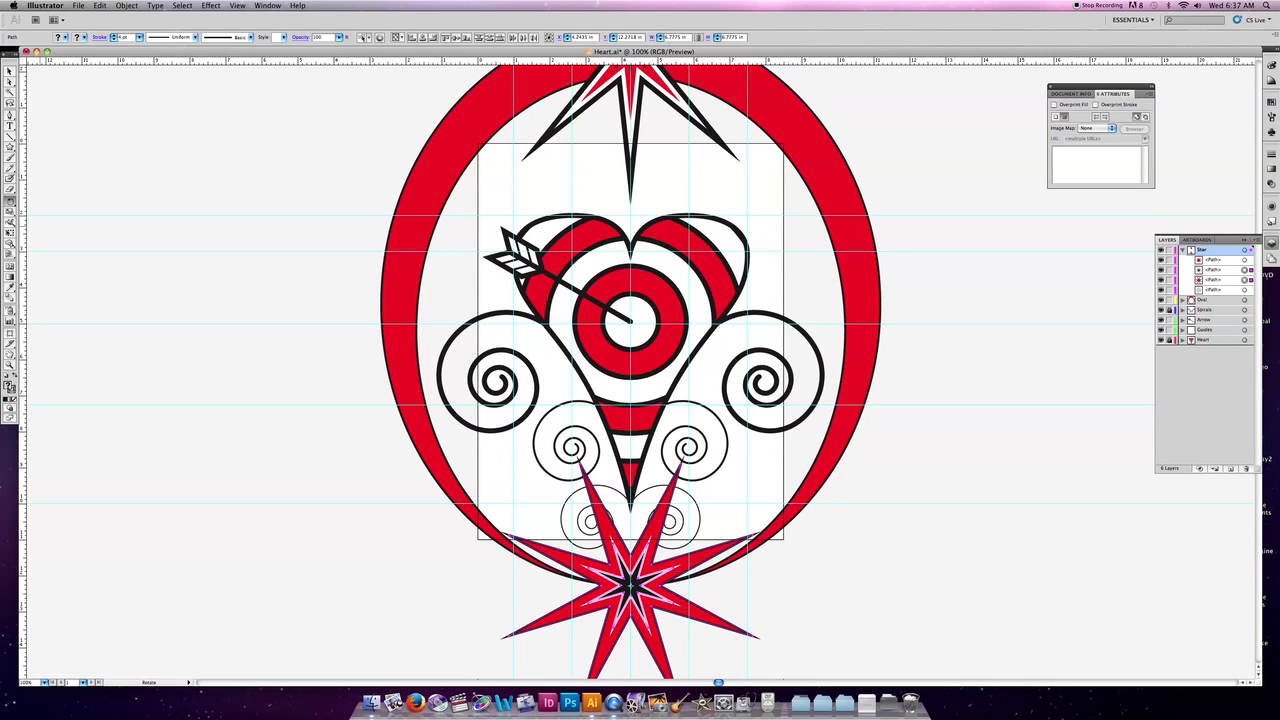
- Scale the black and red stars at the bottom of the oval together to about 40% around their shared center
key(s)
scroll(630, 368, down, 2)
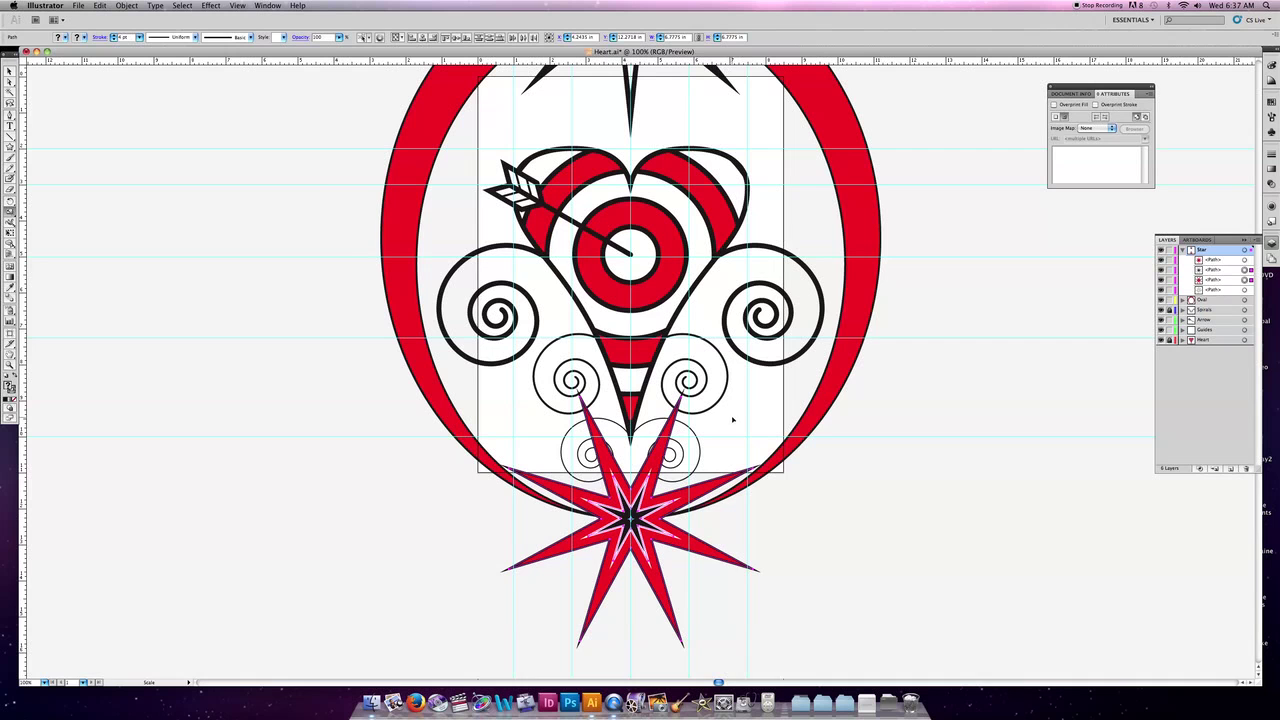
drag(740, 413, 683, 480)
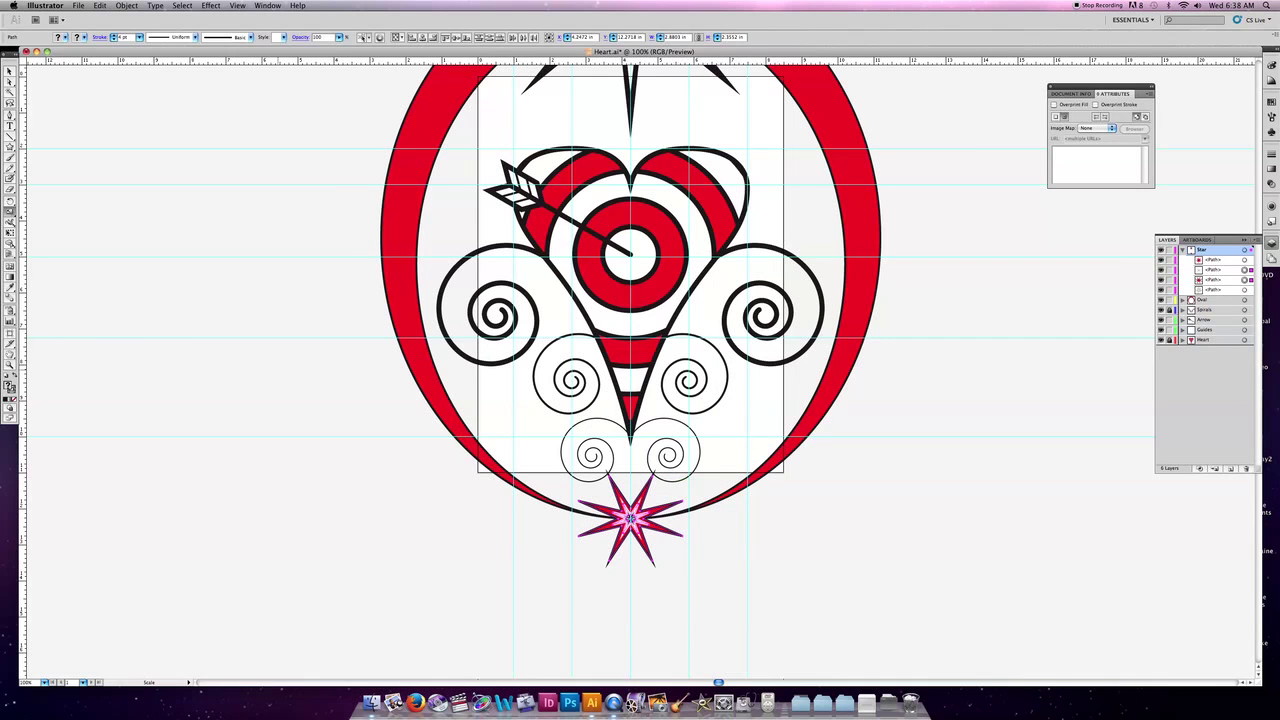
key(v)
click(228, 152)
scroll(368, 276, down, 1)
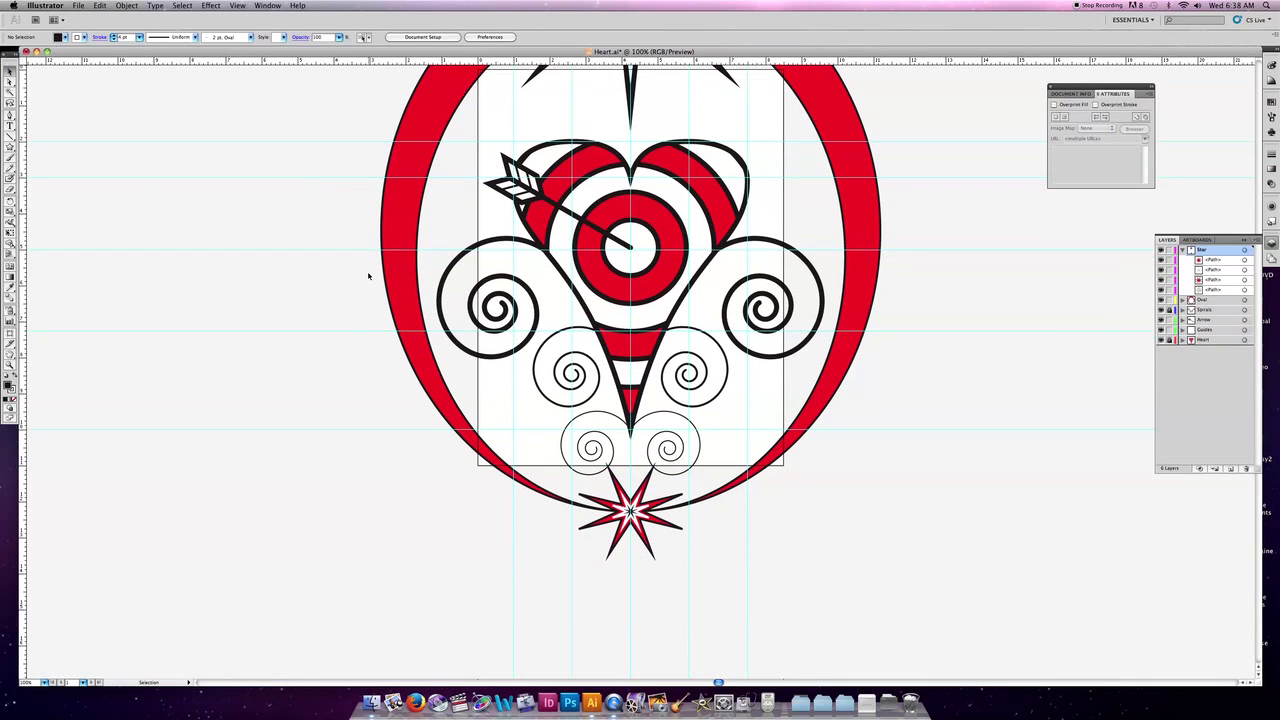
- Select the small layered star at the bottom of the oval with the whole emblem in view
key(a)
key(super+minus)
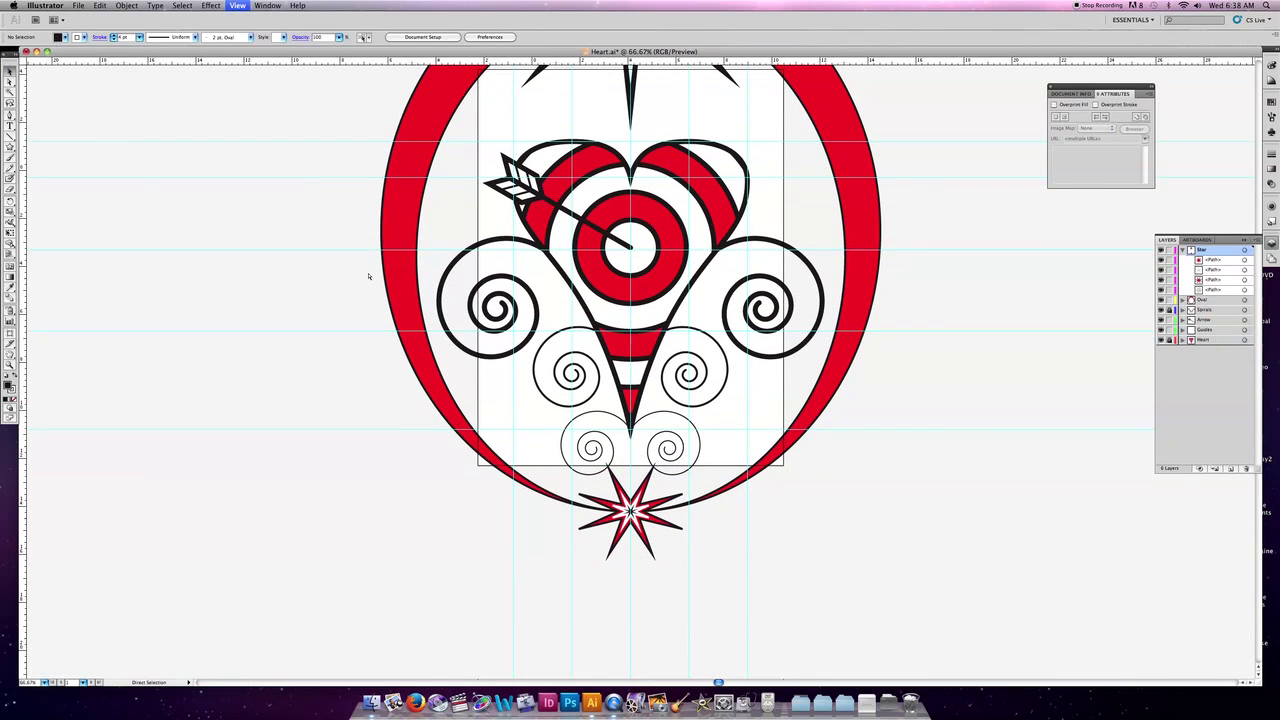
key(super+minus)
key(v)
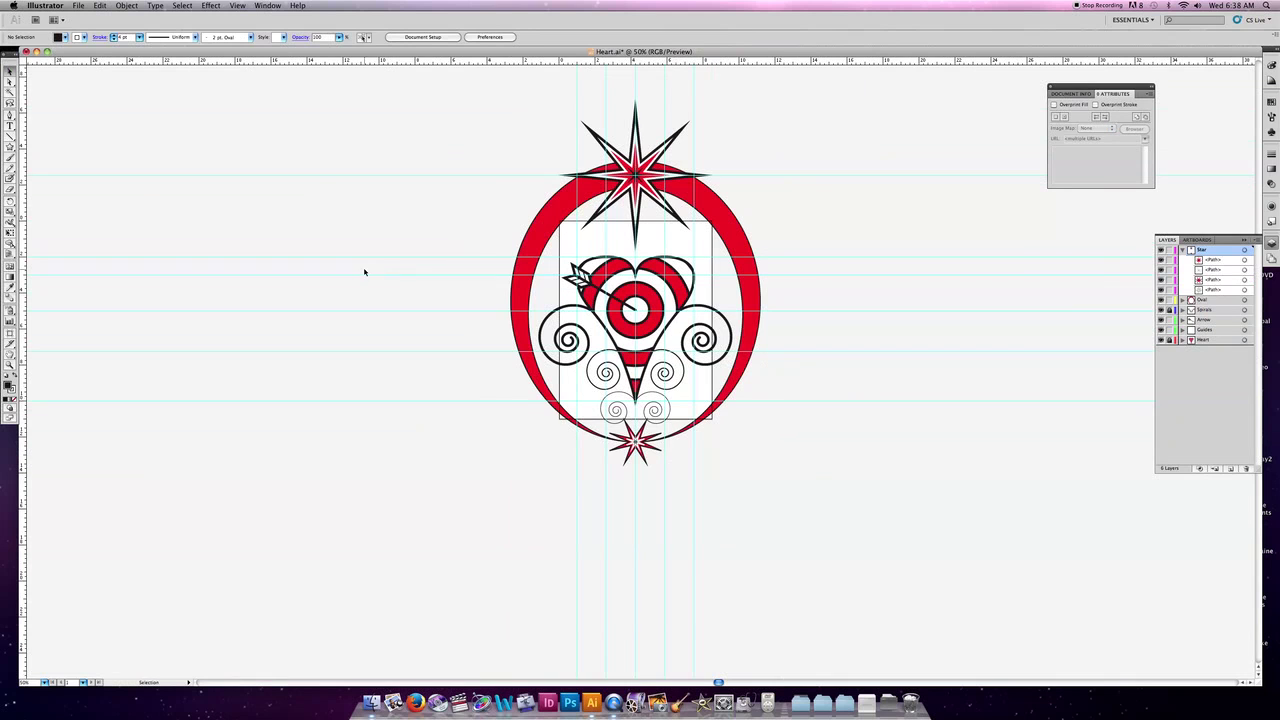
click(632, 446)
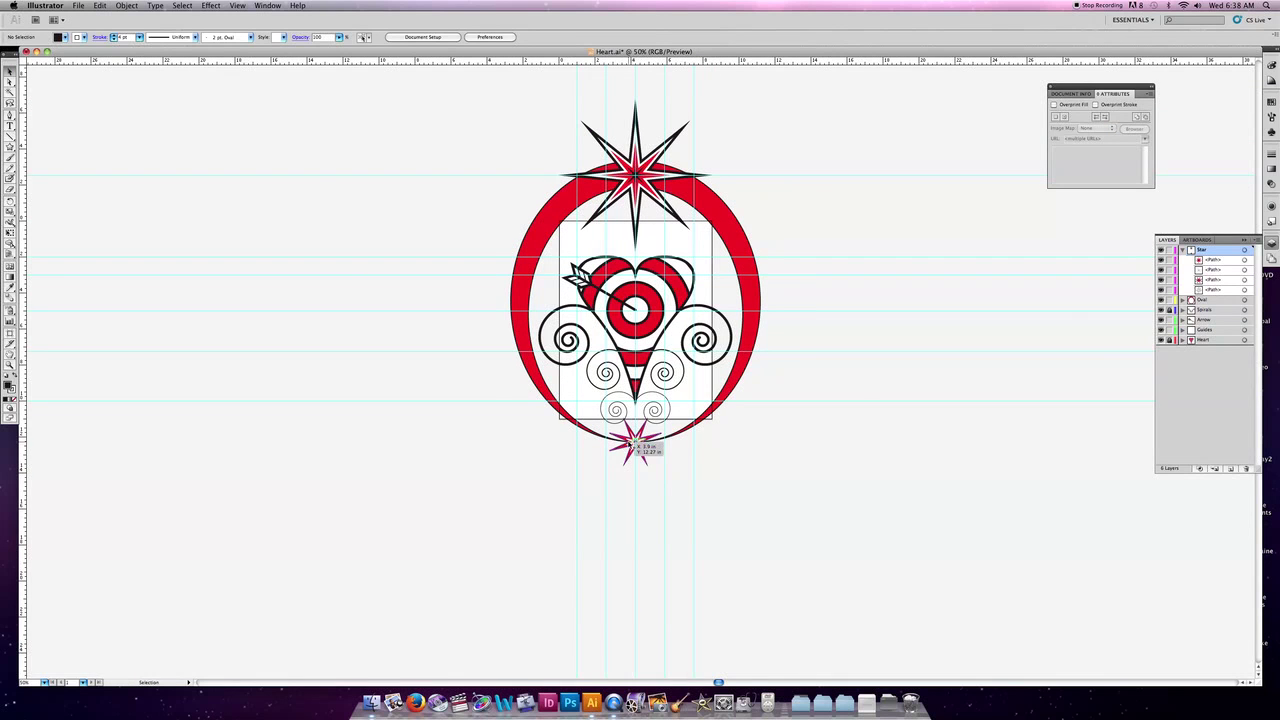